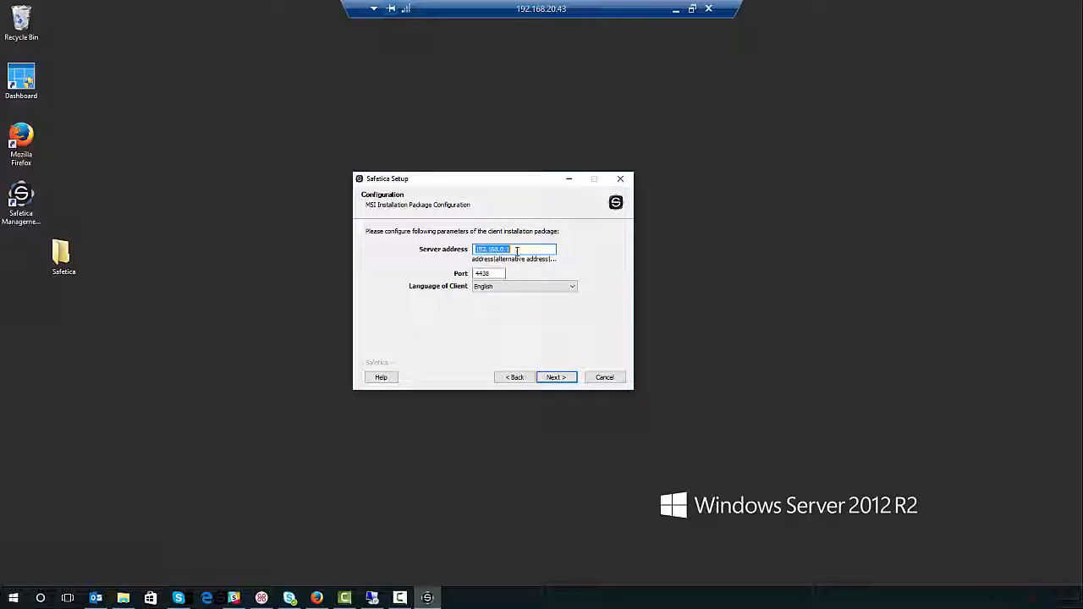
Set the client package's server address to 192.168.20.43 and save the MSI as safetica_agent in the Safetica desktop folder
mouse_move(511, 248)
left_mouse_down()
mouse_move(491, 249)
mouse_move(501, 249)
left_mouse_up()
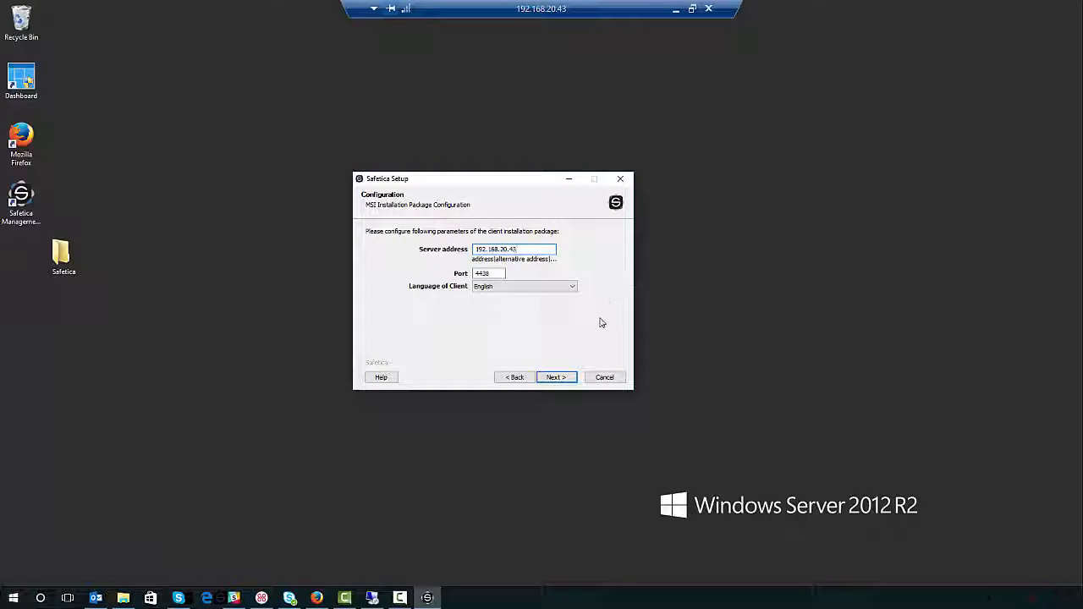
left_click(556, 378)
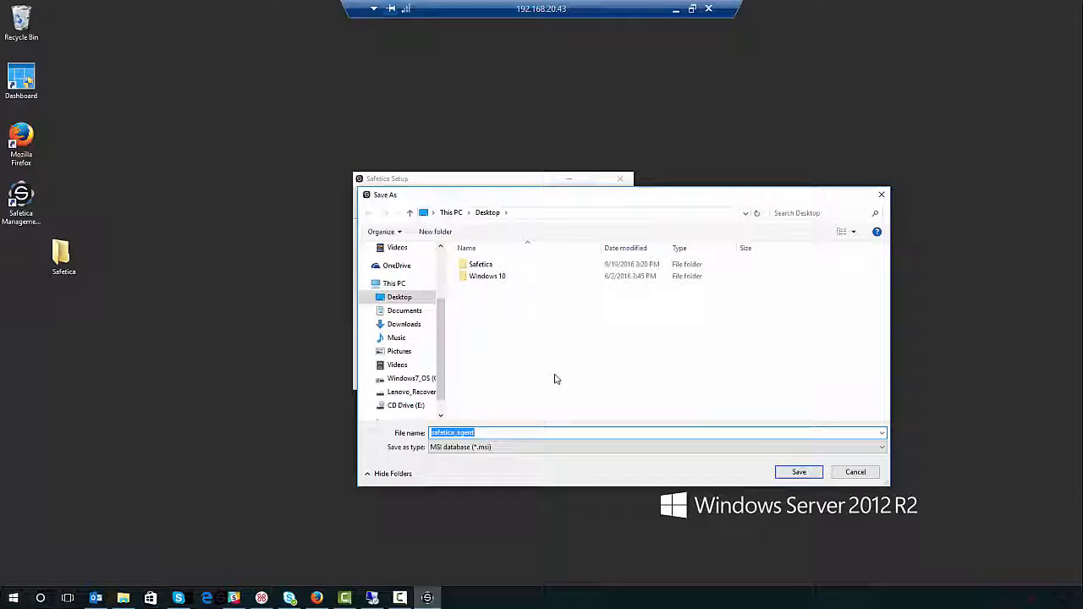
double_click(480, 265)
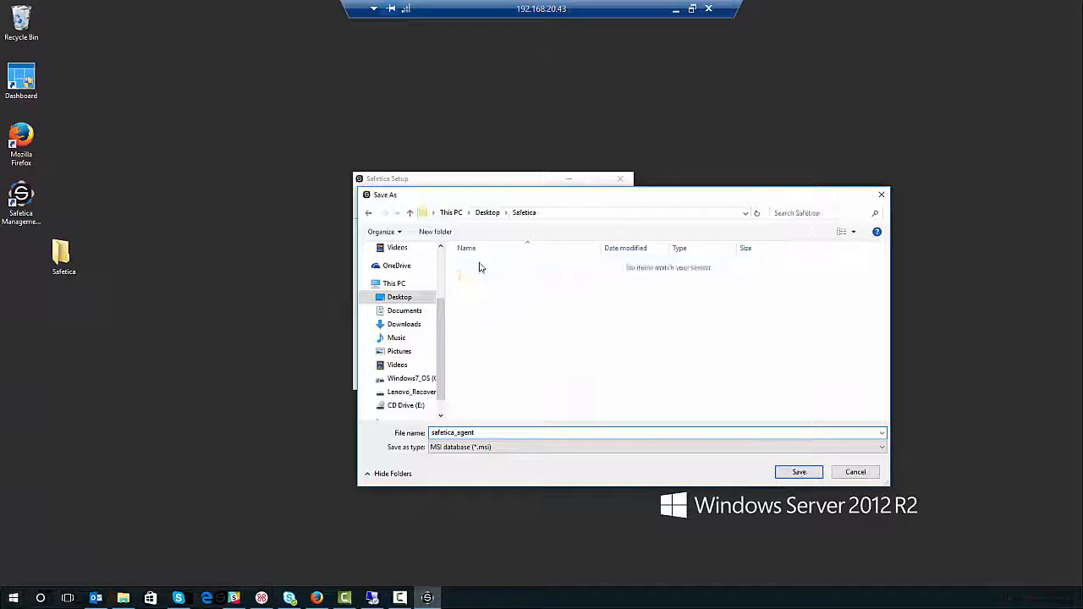
left_click(798, 472)
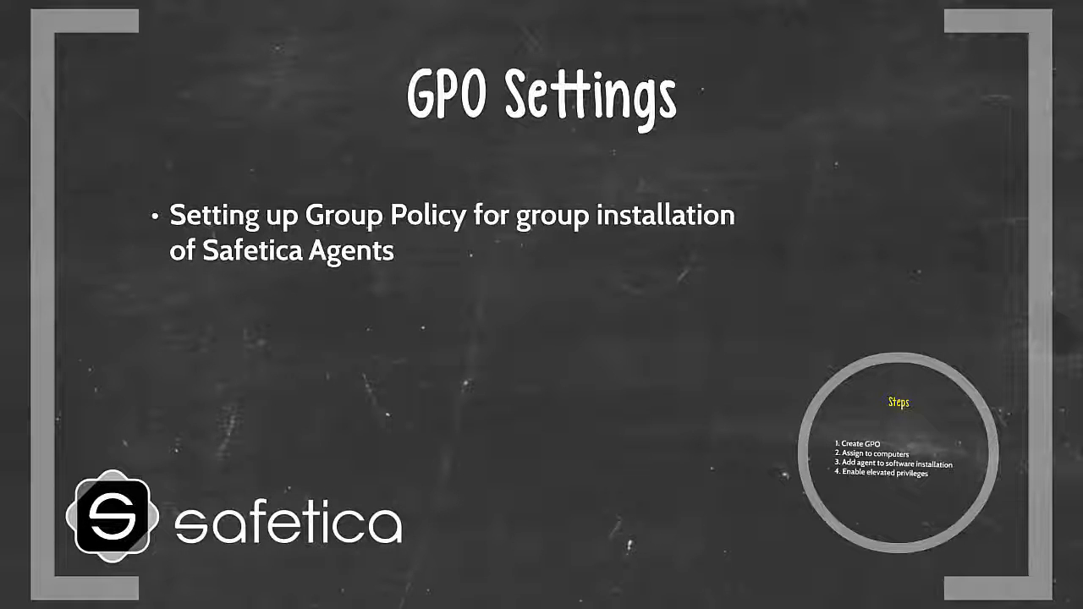
key("Right")
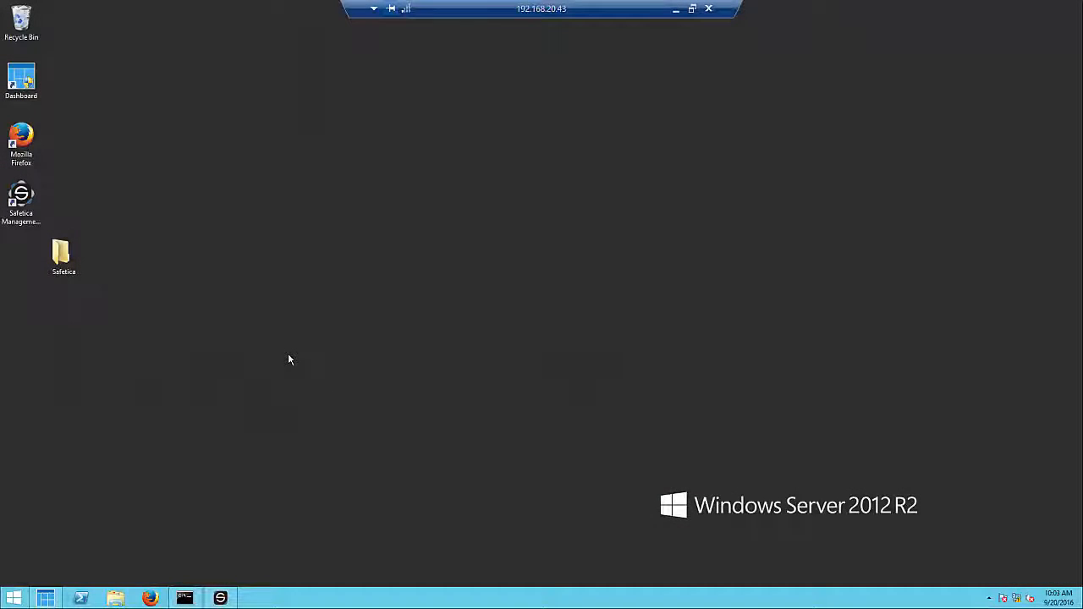
Open Group Policy Management from the server's Administrative Tools
left_click(15, 599)
left_click(98, 454)
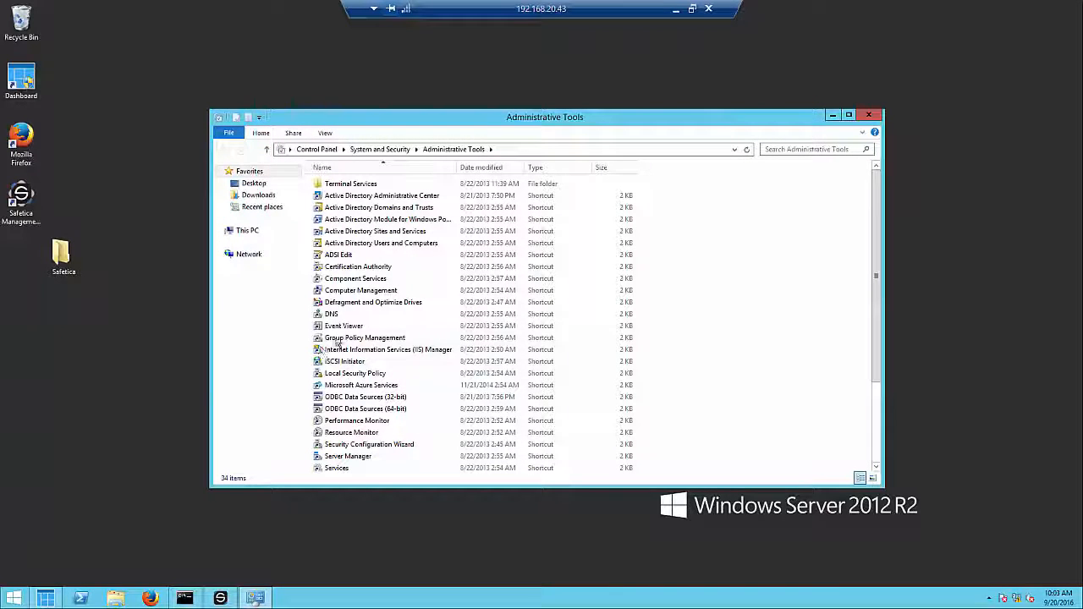
double_click(336, 340)
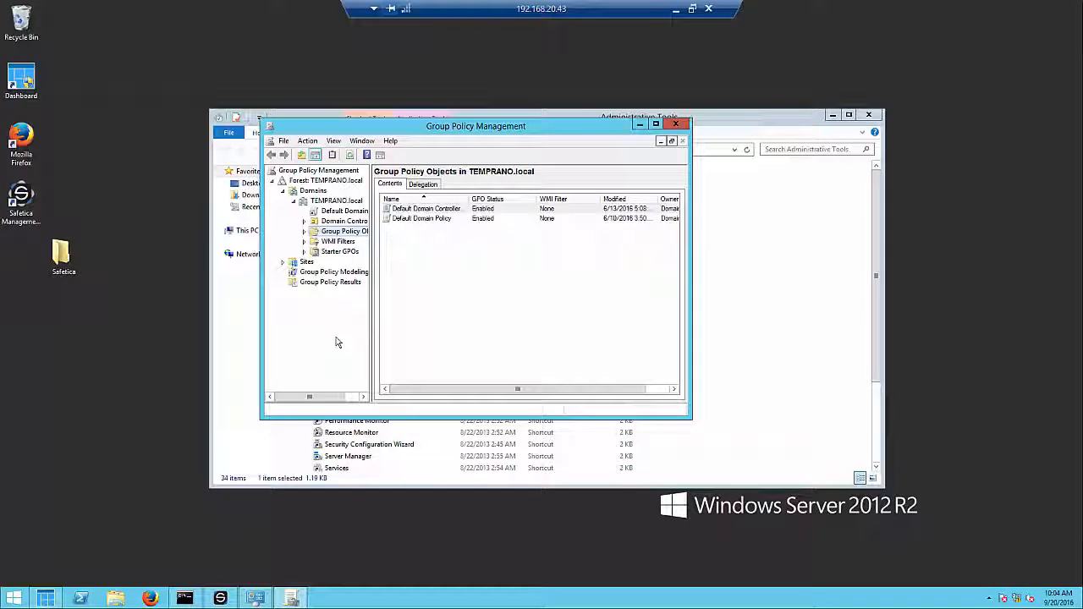
Create a GPO named Safetica Install in the TEMPRANO.local domain and link it there
left_click(339, 202)
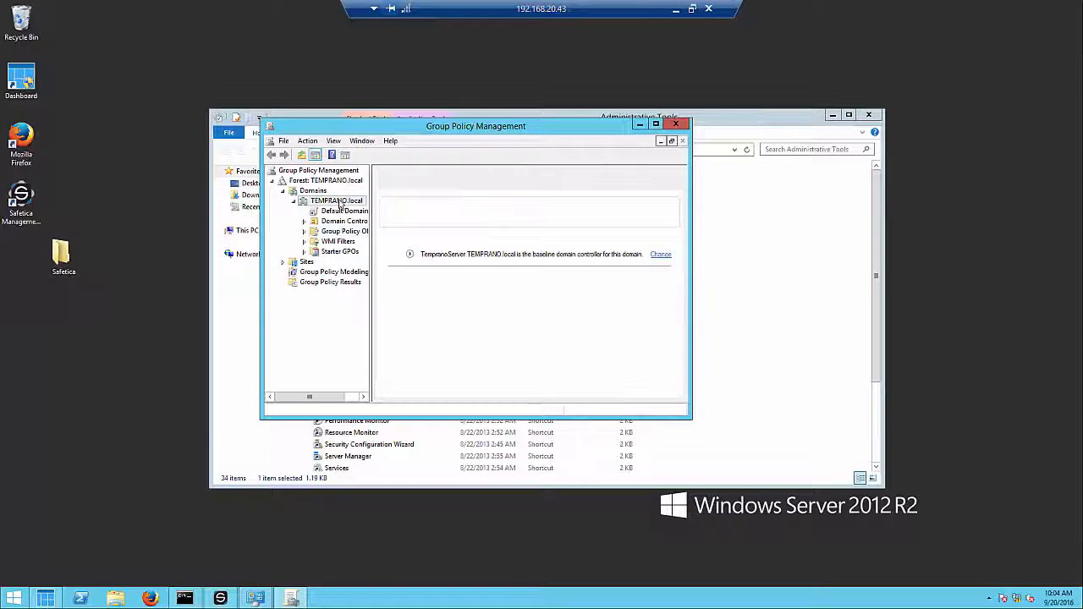
right_click(339, 202)
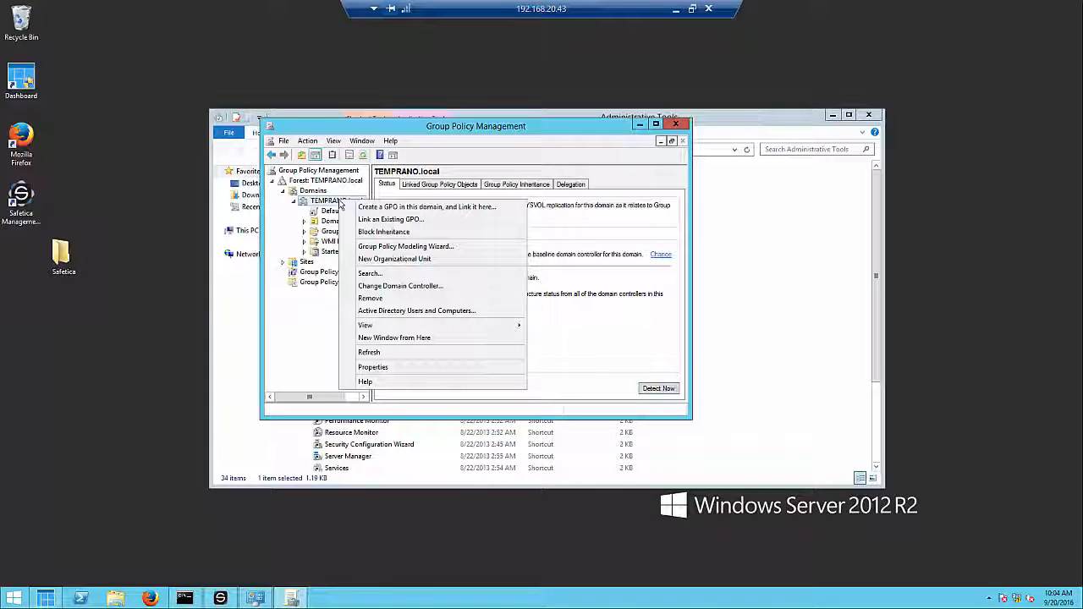
left_click(392, 208)
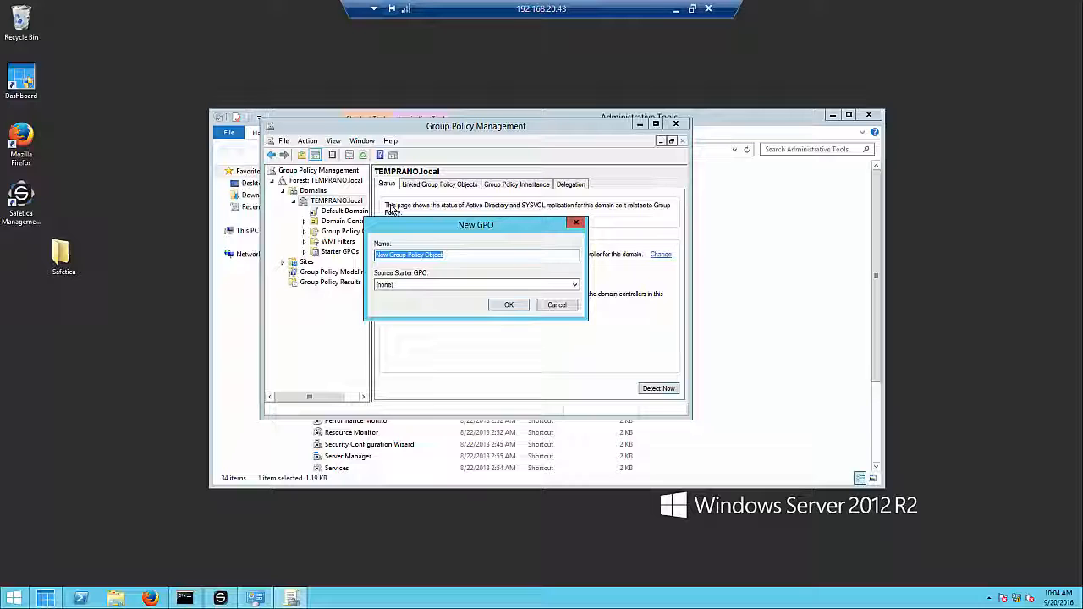
type("Safetica Install")
key("Return")
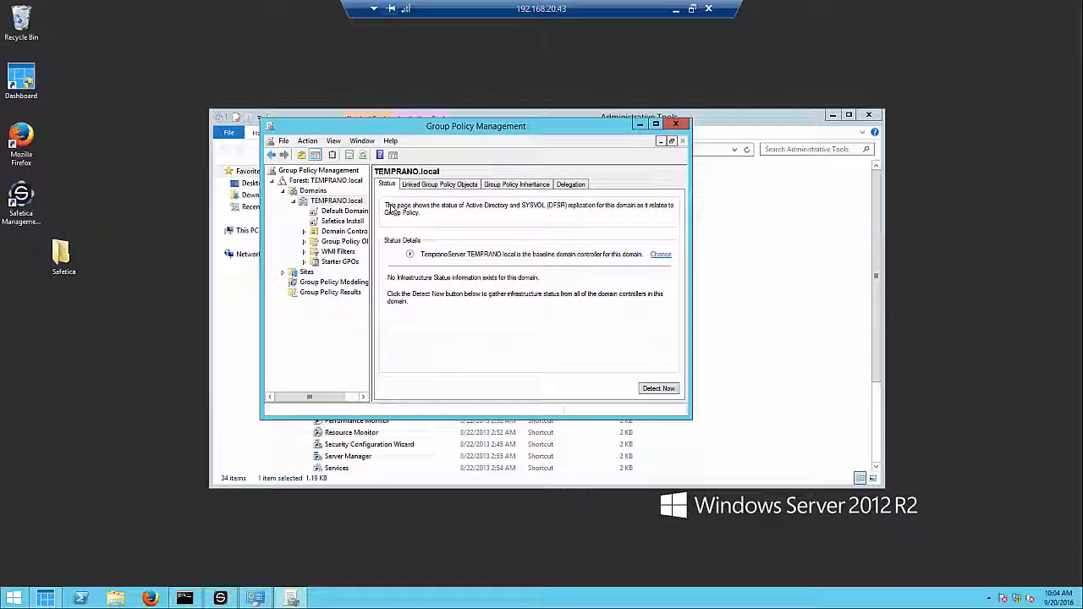
Add the Domain Computers group to the security filtering of the Safetica Install GPO
left_click(338, 220)
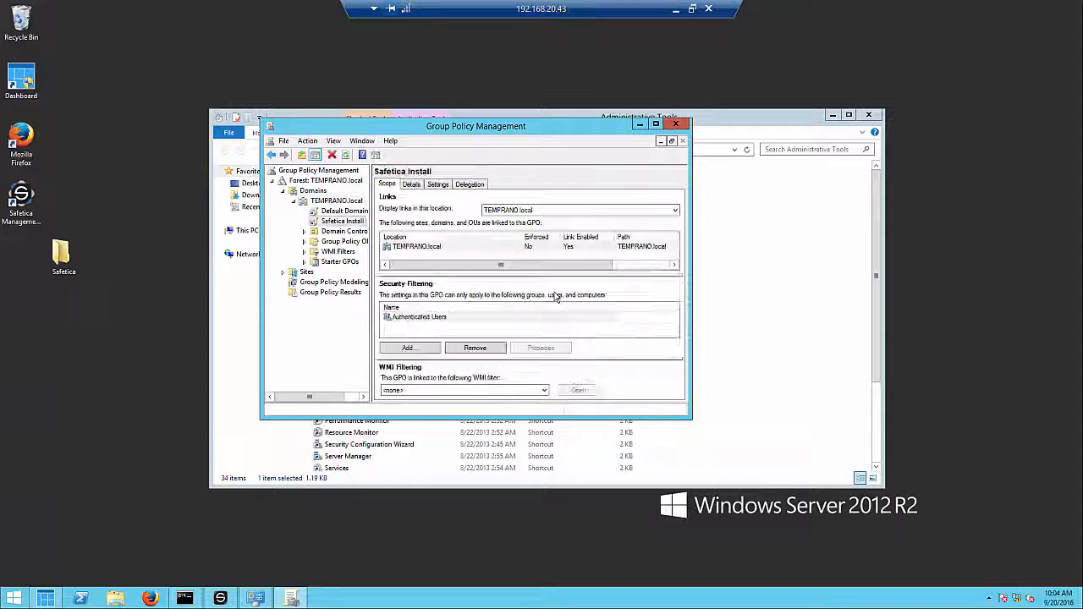
left_click(413, 353)
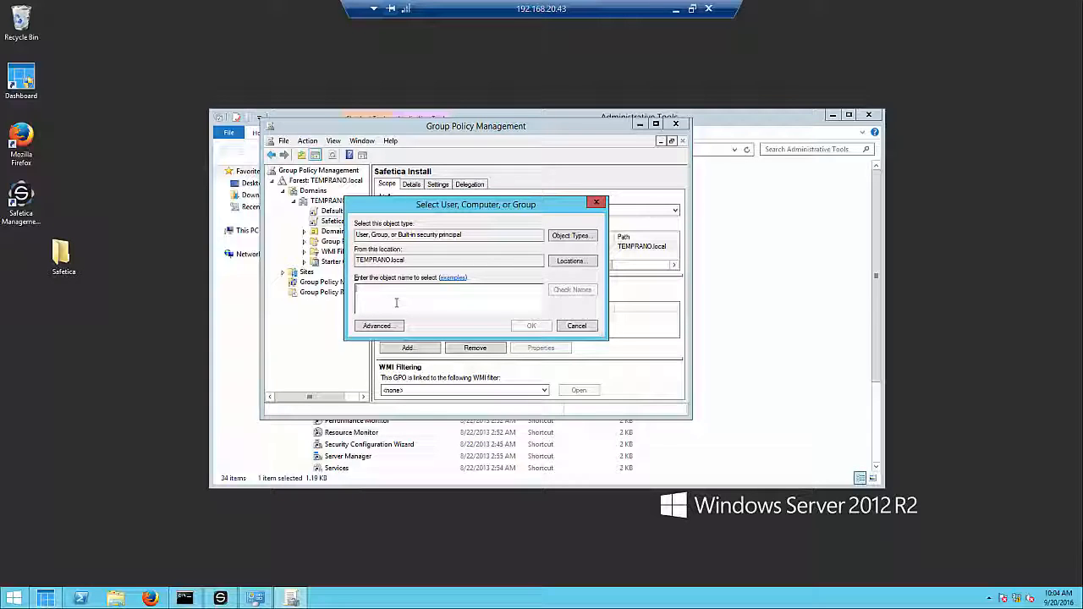
type("domain comp")
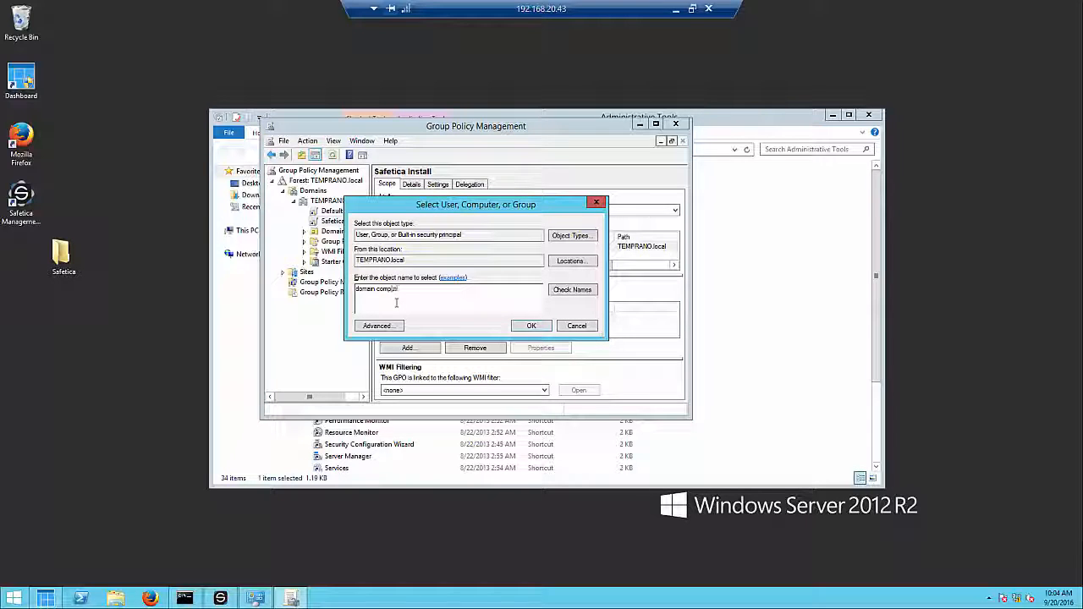
type("uters")
left_click(554, 291)
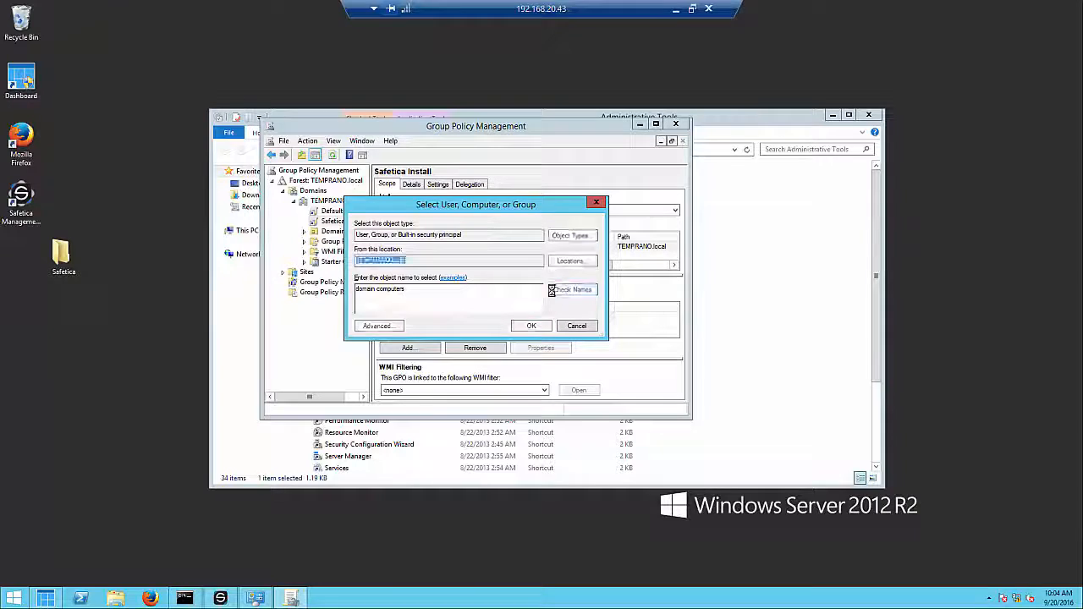
left_click(530, 326)
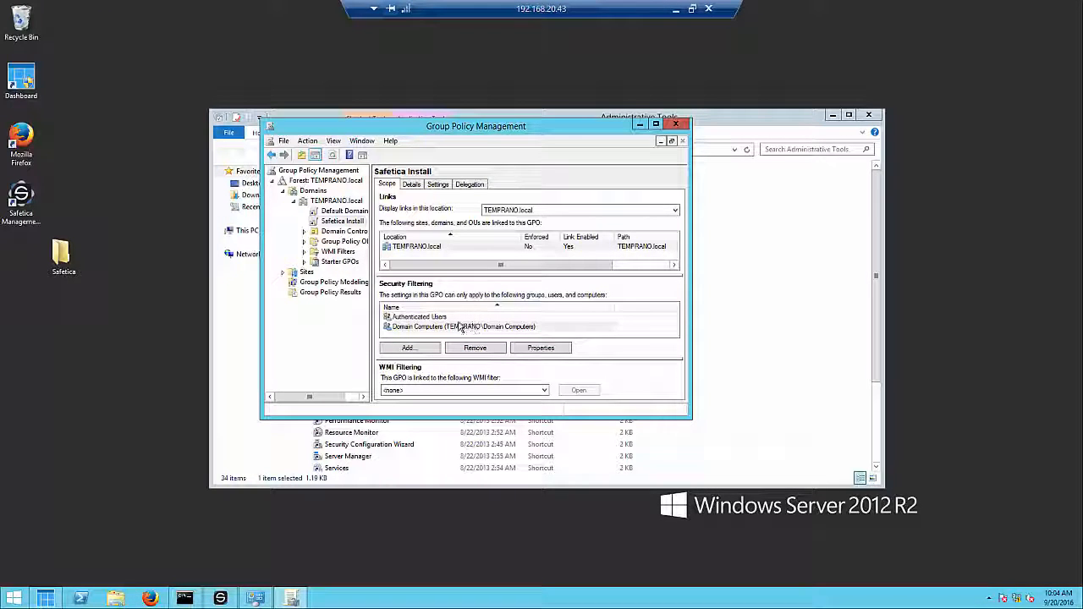
left_click(419, 317)
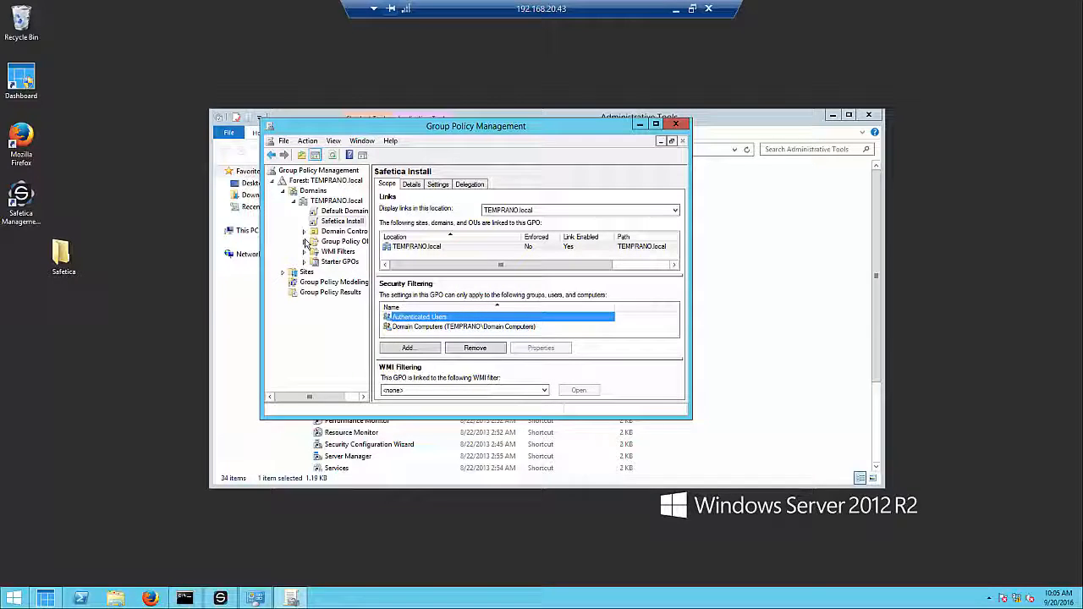
Open the Safetica Install policy from the domain's Group Policy Objects for editing
left_click(305, 242)
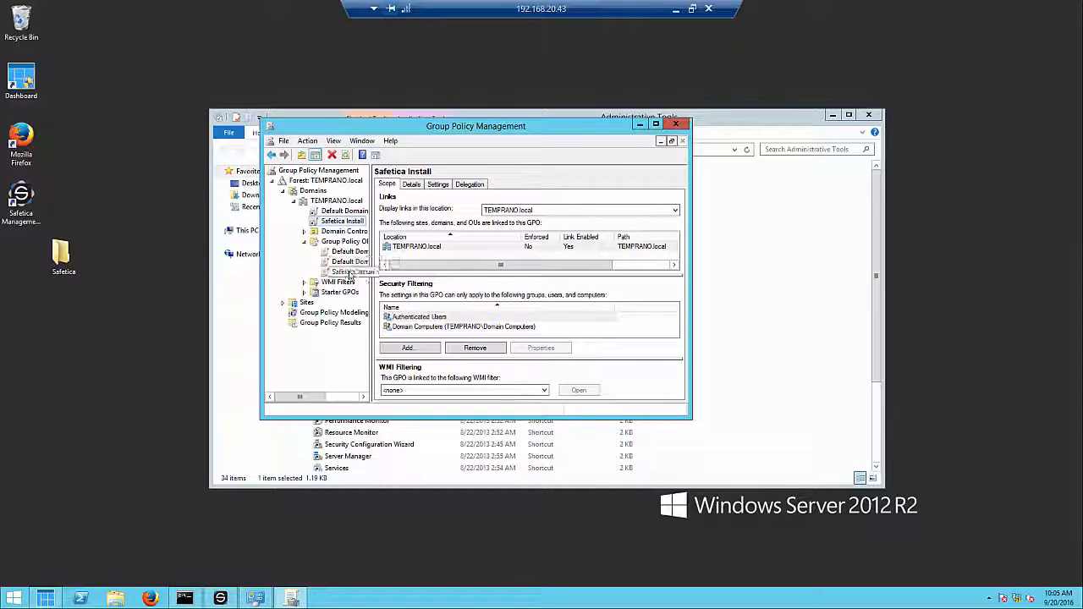
left_click(349, 272)
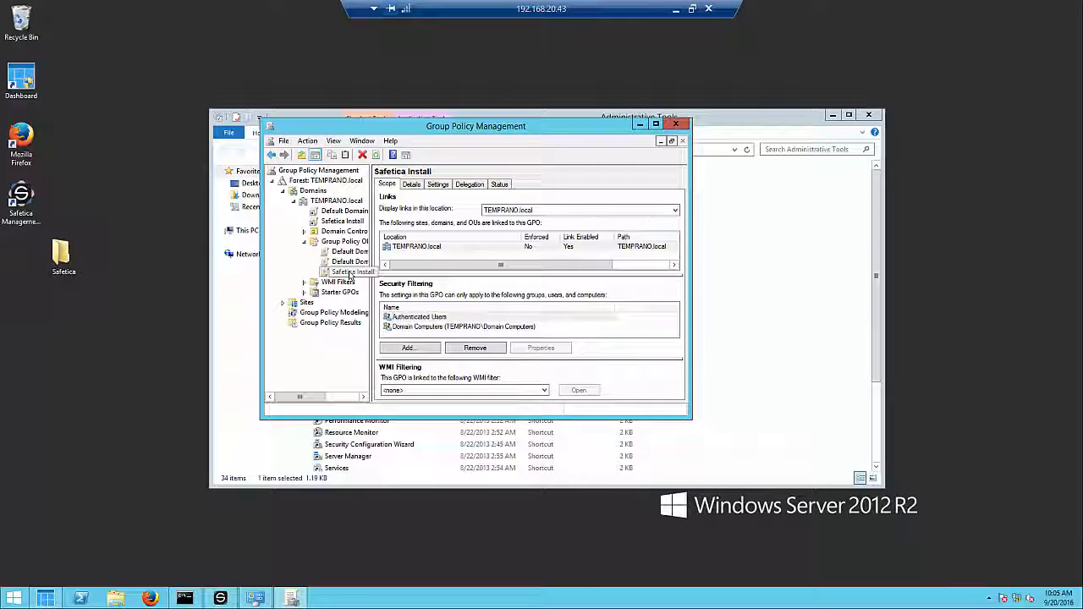
right_click(330, 272)
left_click(334, 281)
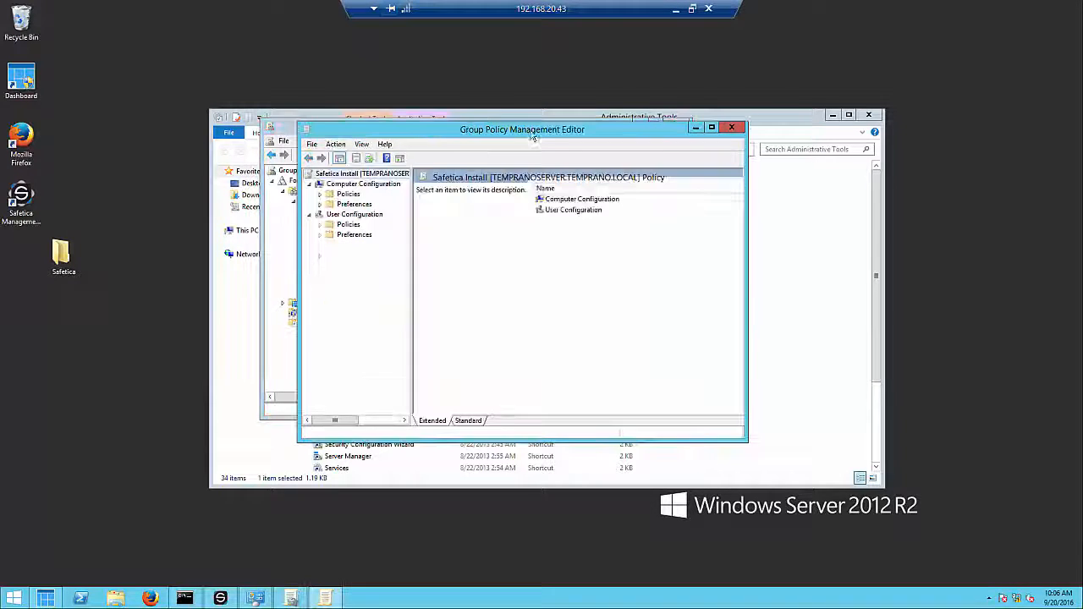
Add the safetica_agent package to the Computer Configuration software installation policy with the Assigned deployment method
left_click(319, 195)
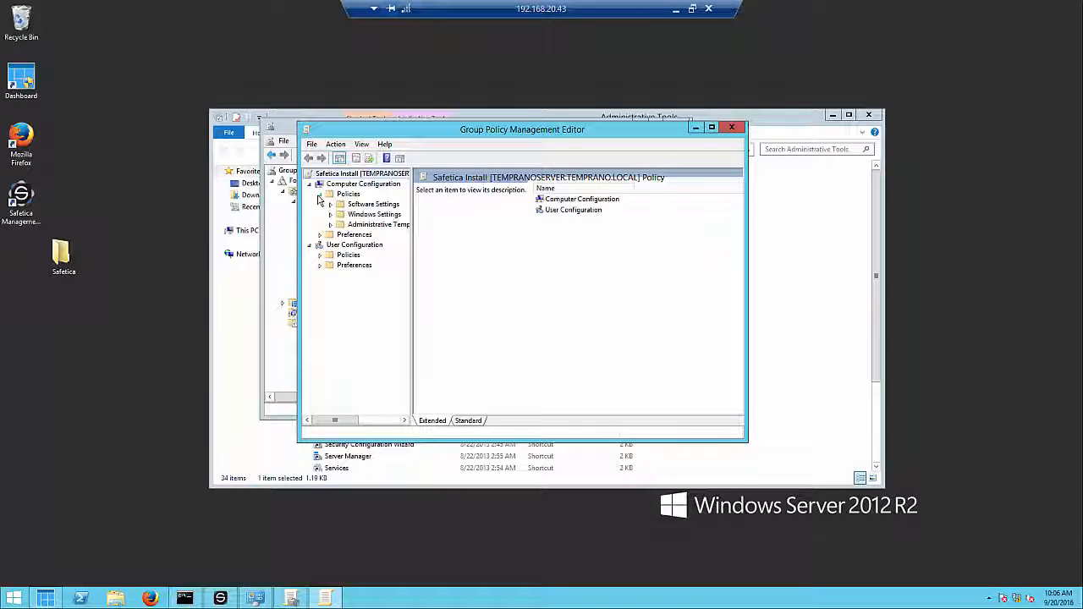
left_click(331, 205)
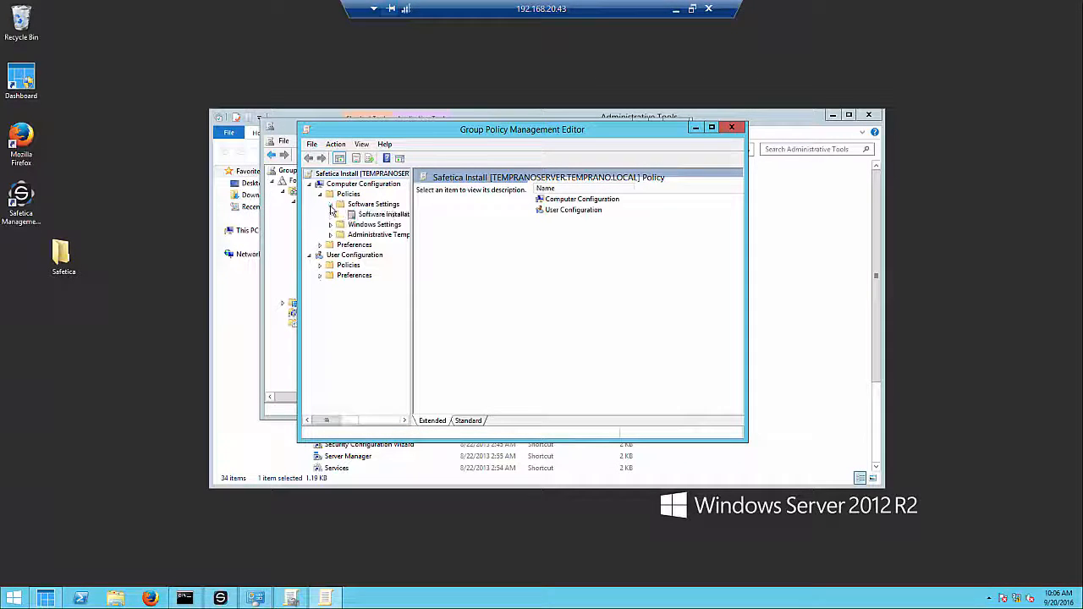
left_click(372, 217)
right_click(448, 214)
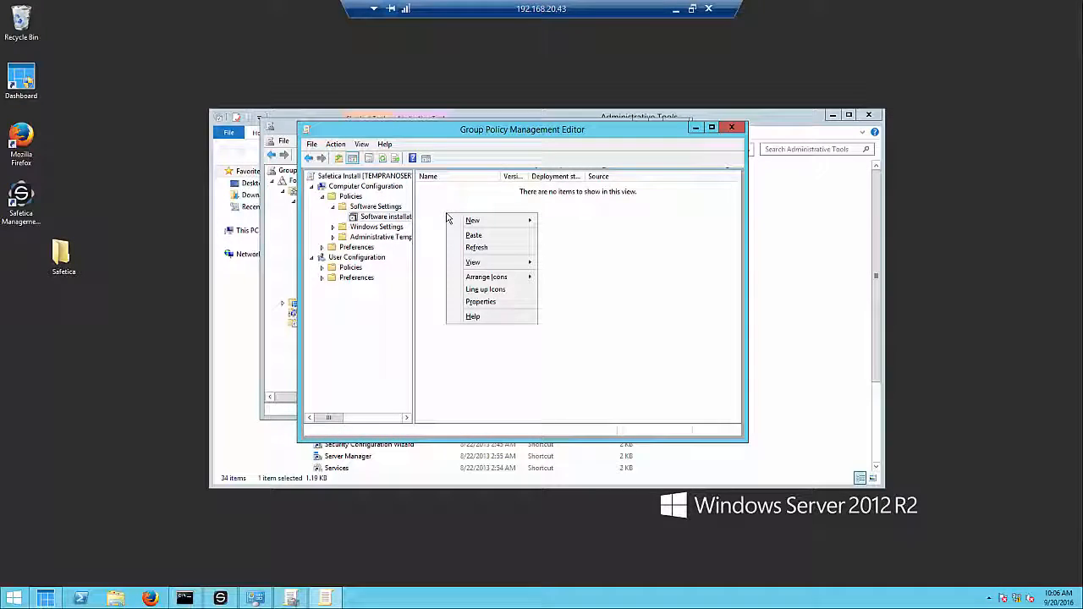
mouse_move(463, 221)
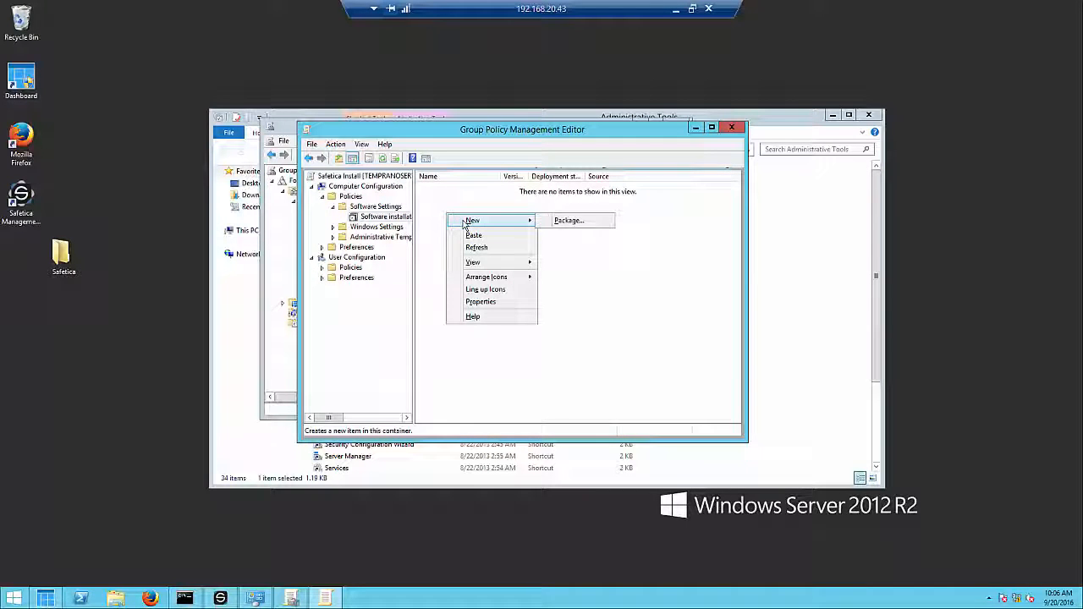
left_click(579, 221)
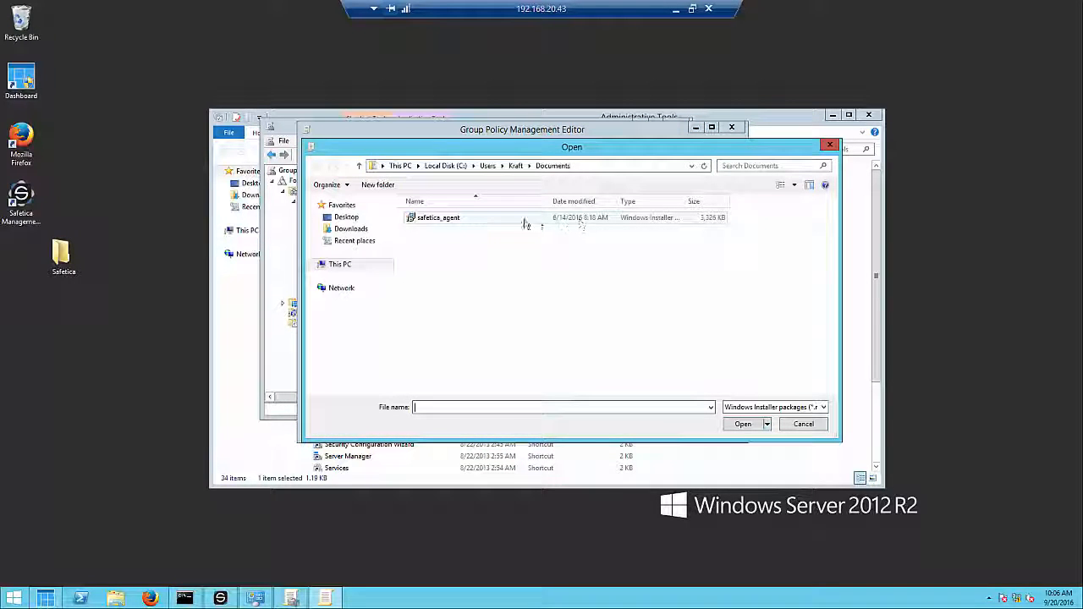
left_click(483, 218)
left_click(742, 424)
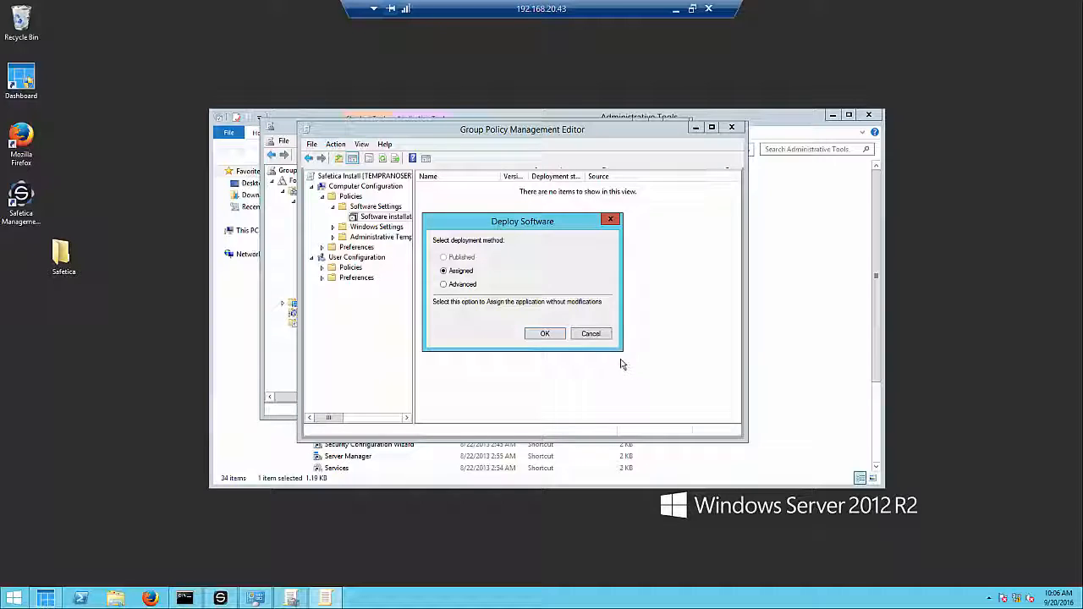
left_click(549, 336)
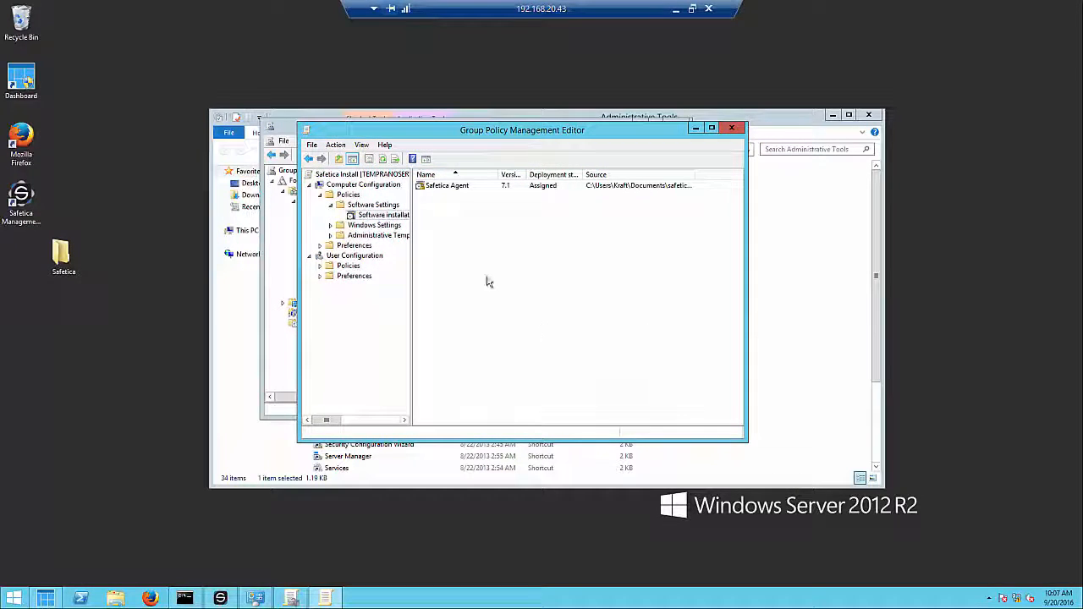
Show the Windows Installer settings within Windows Components of the Computer Configuration administrative templates
left_click(330, 235)
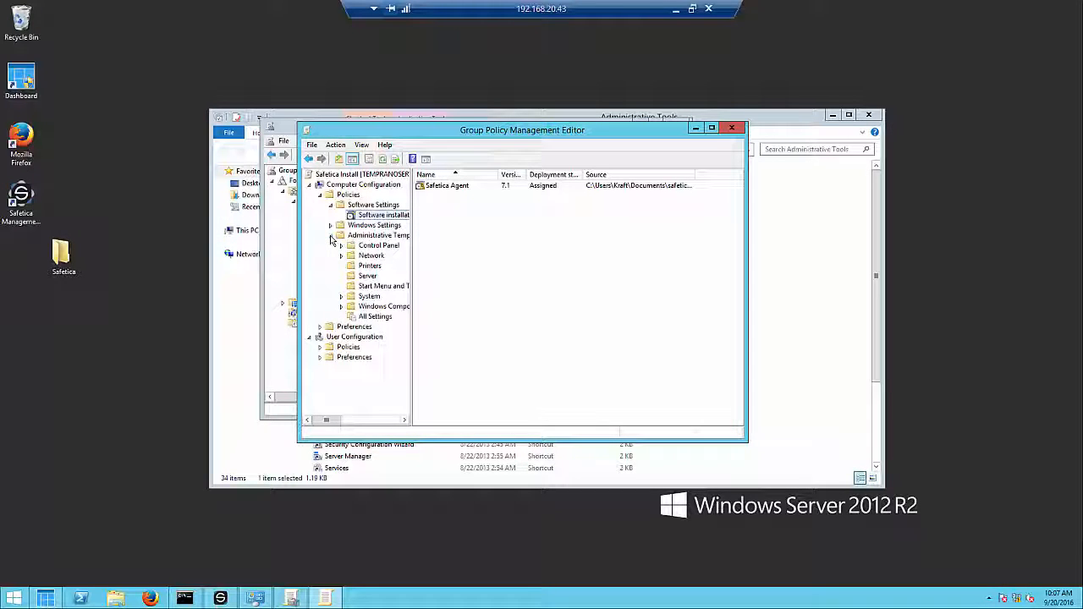
left_click(341, 307)
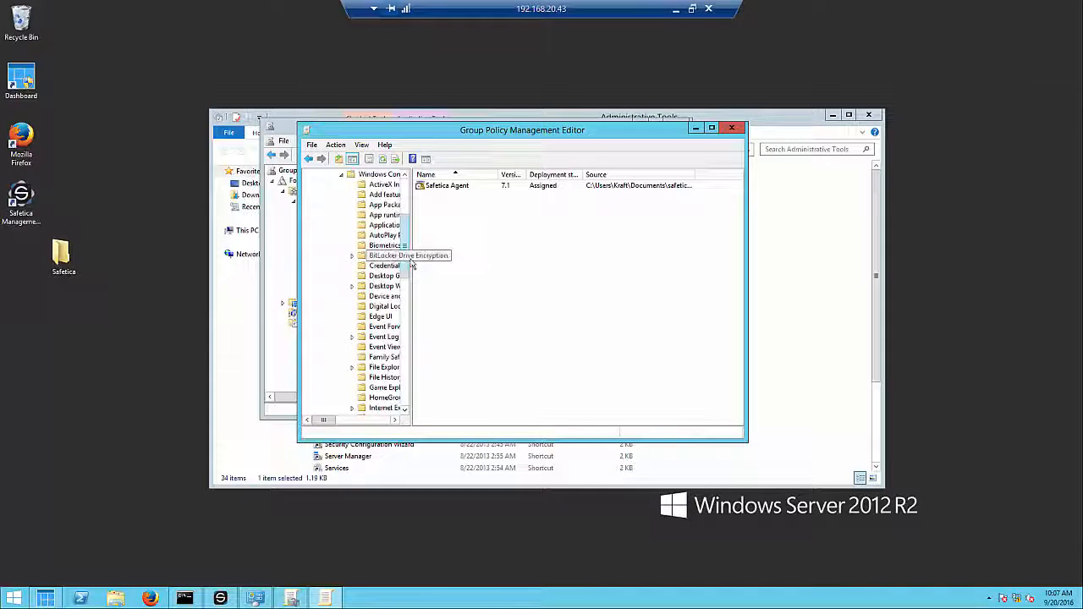
left_click_drag(413, 269, 455, 266)
scroll(440, 279, "down", 5)
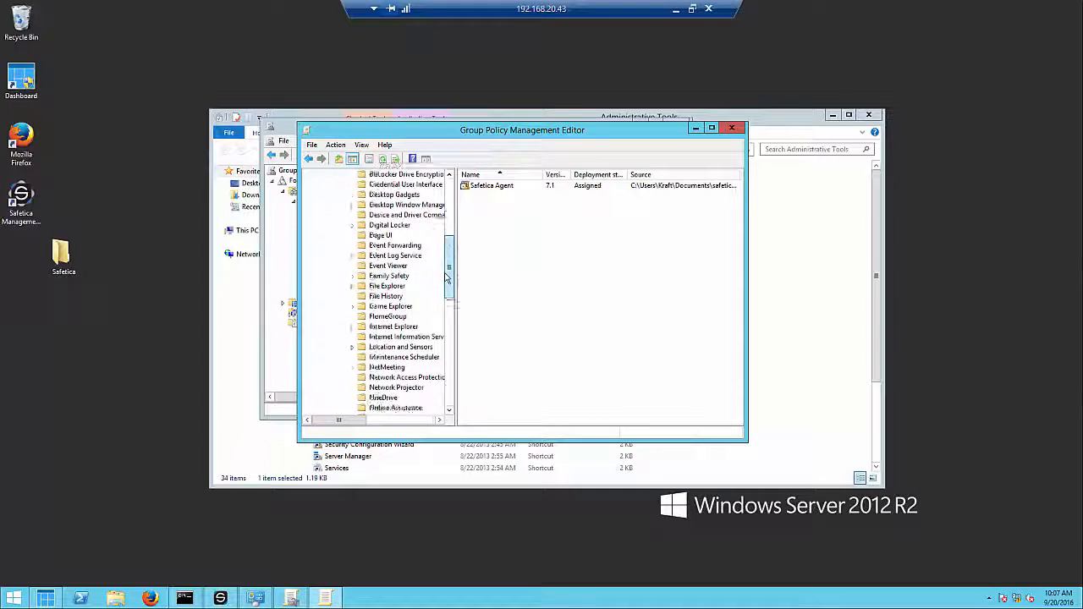
scroll(440, 298, "down", 5)
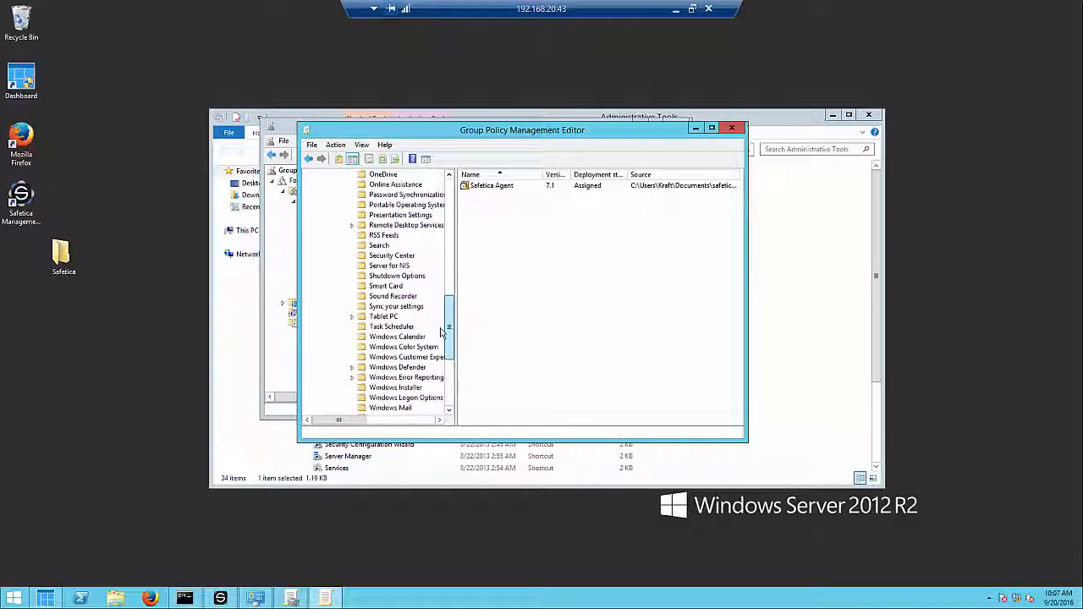
scroll(444, 335, "down", 2)
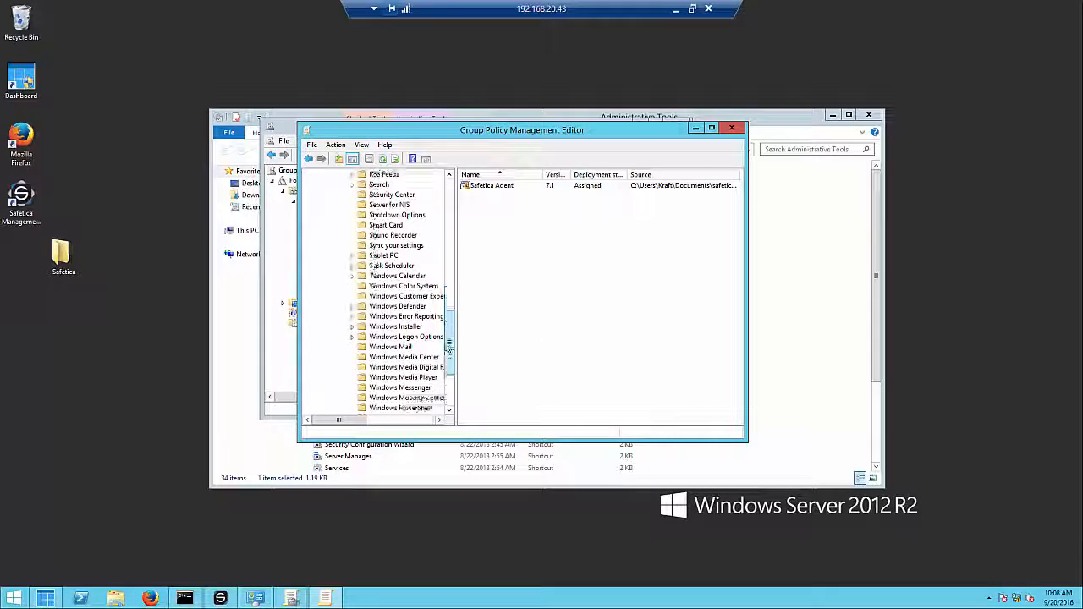
scroll(448, 349, "down", 3)
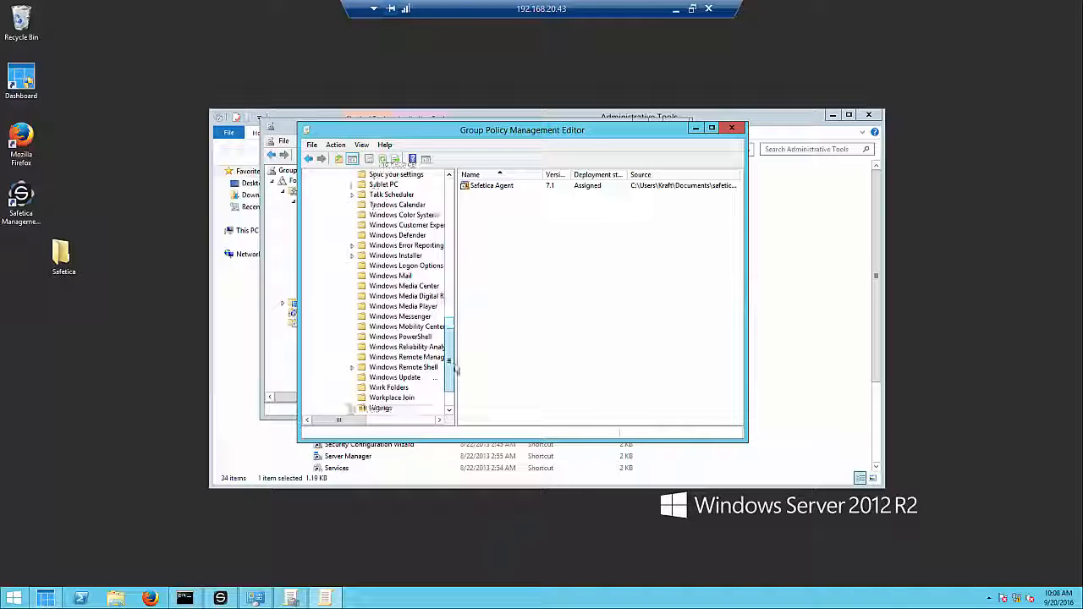
left_click(380, 245)
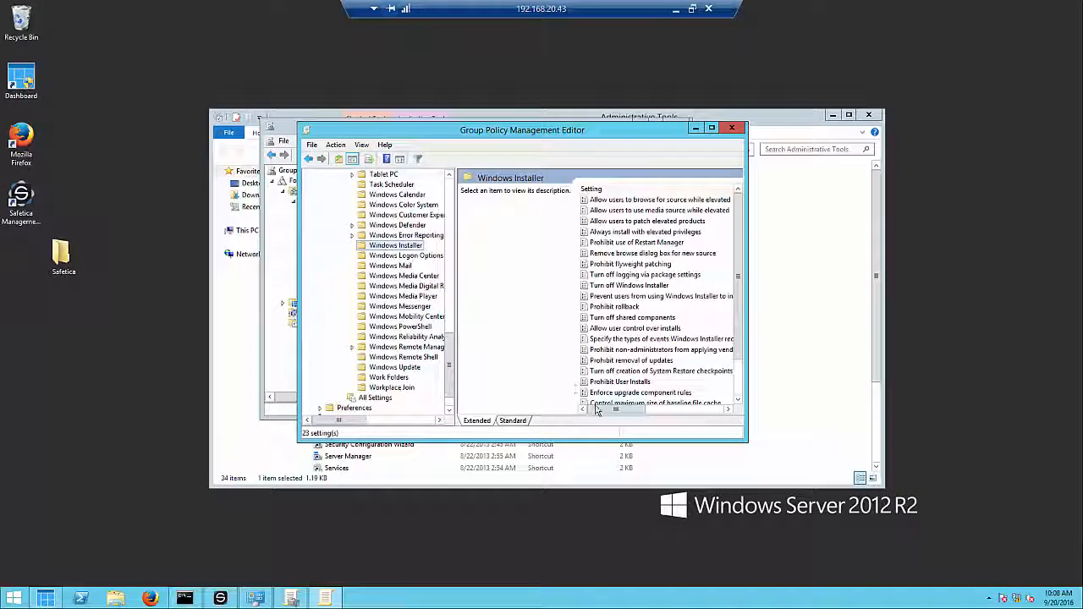
mouse_move(616, 409)
left_mouse_down()
mouse_move(665, 418)
mouse_move(603, 423)
left_mouse_up()
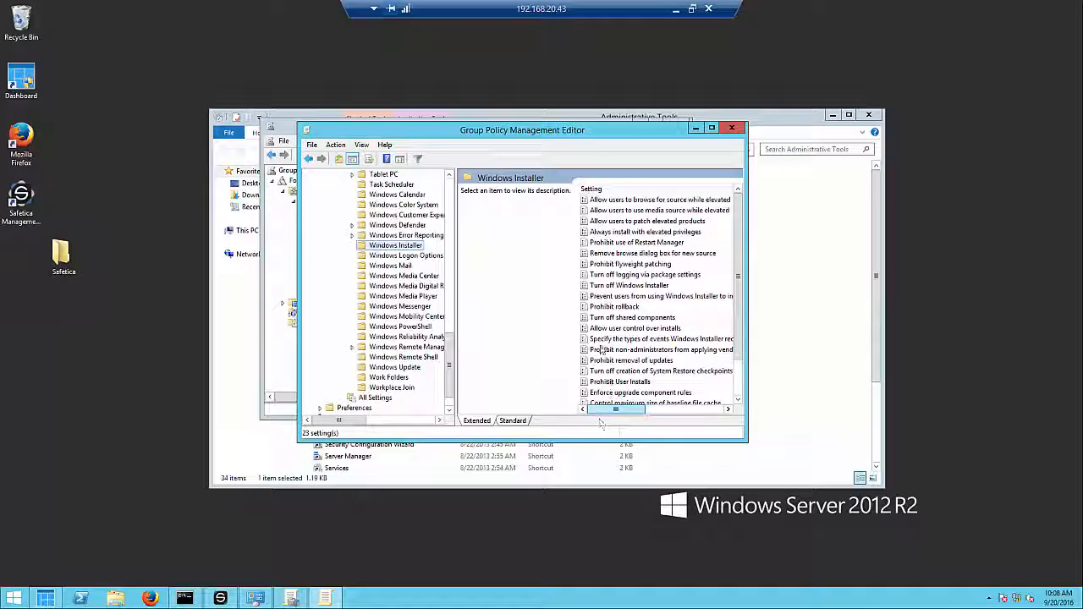
Open the "Always install with elevated privileges" policy setting of Windows Installer for editing
left_click(606, 232)
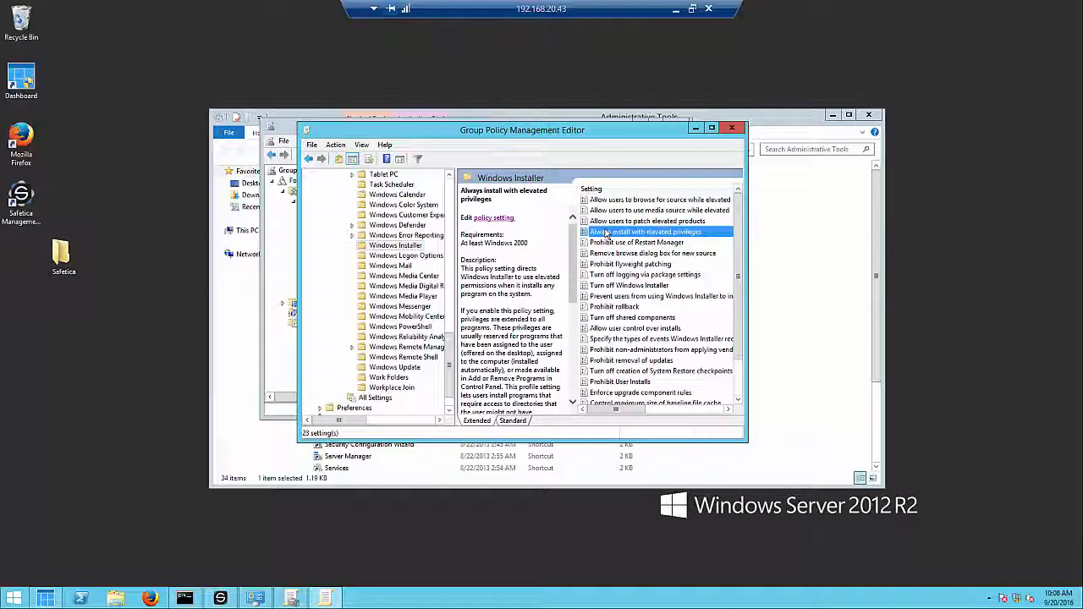
right_click(611, 233)
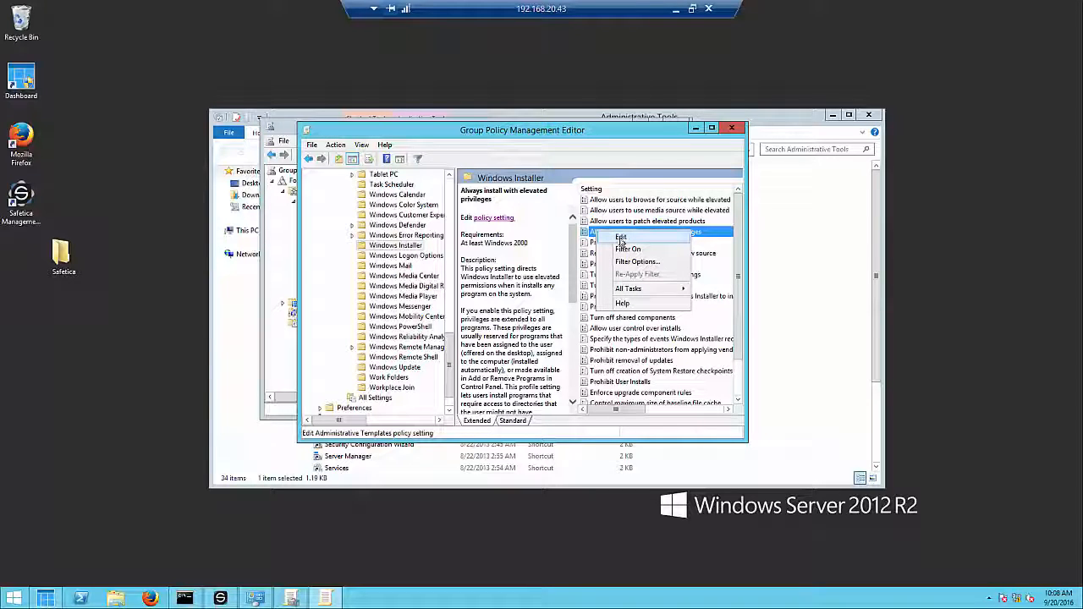
left_click(621, 239)
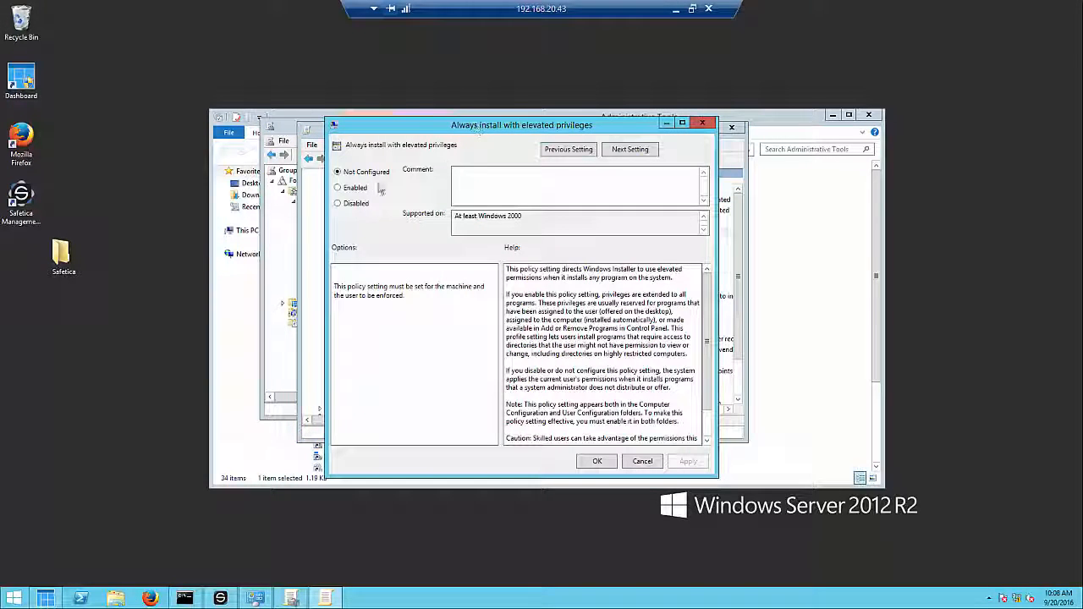
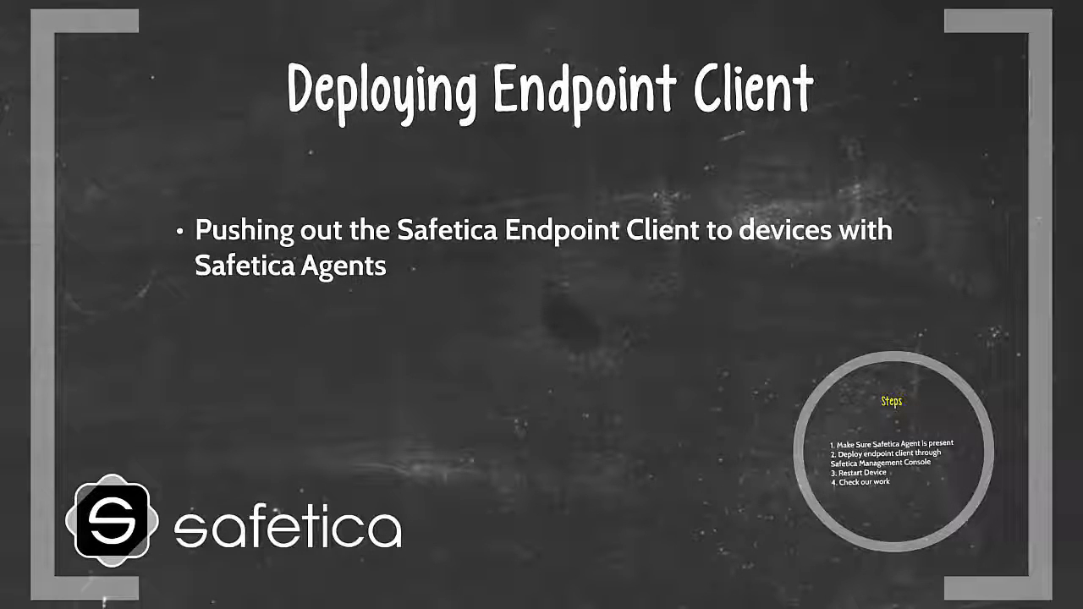
key("Right")
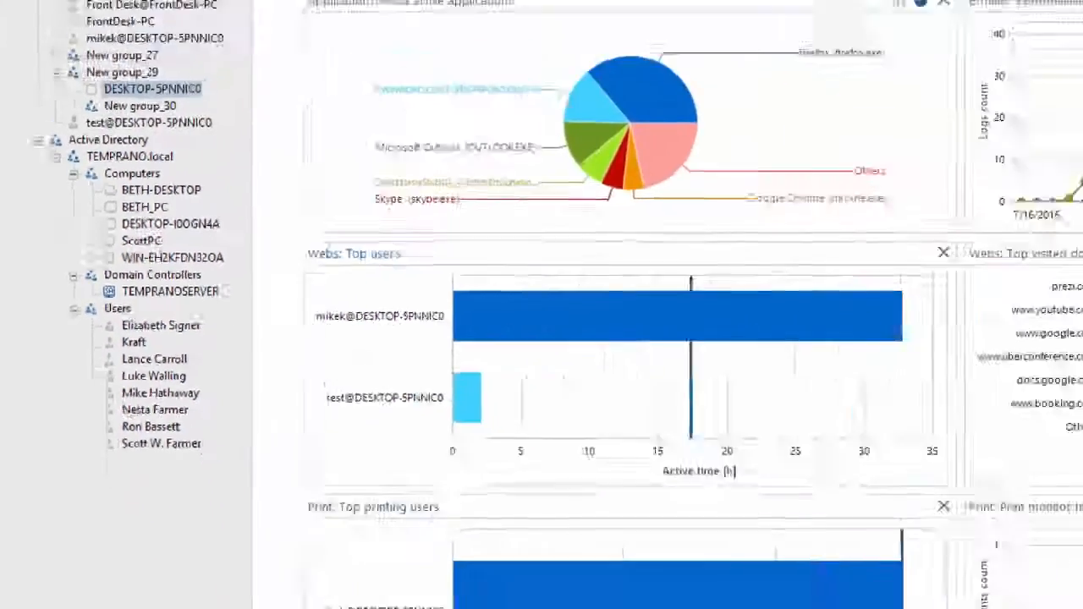
In the Safetica console's Endpoint management, start an install/update action with package 7.1.14 and force reboot set to No
left_click(932, 35)
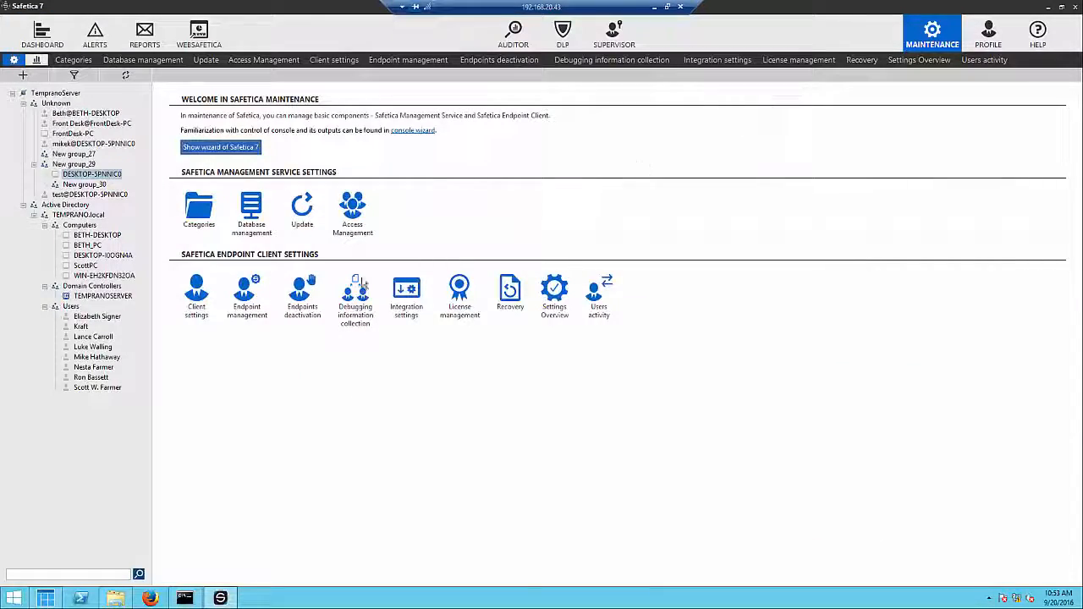
left_click(247, 306)
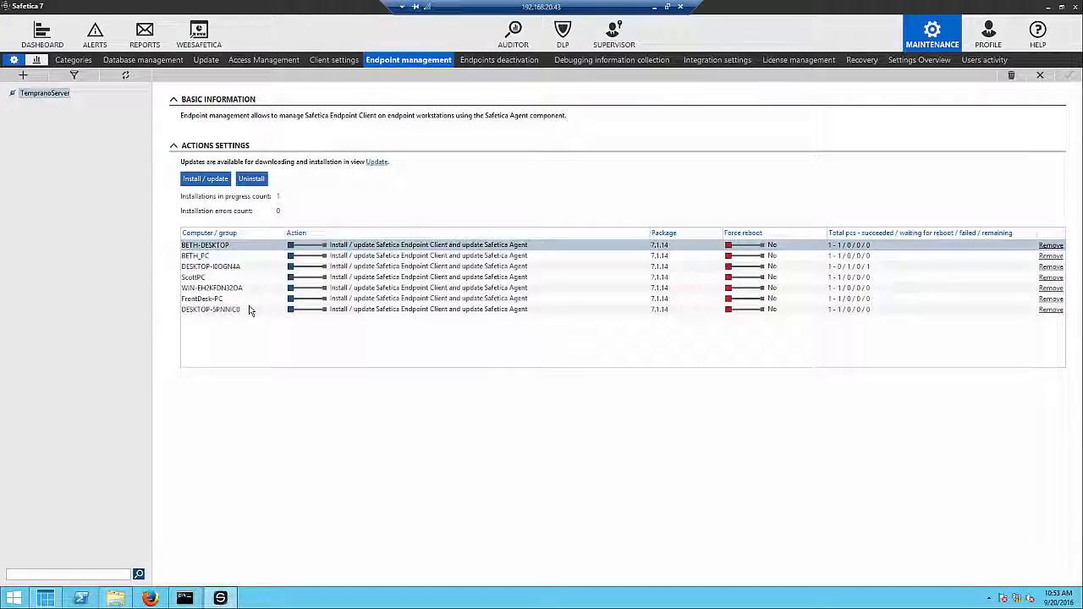
left_click(207, 179)
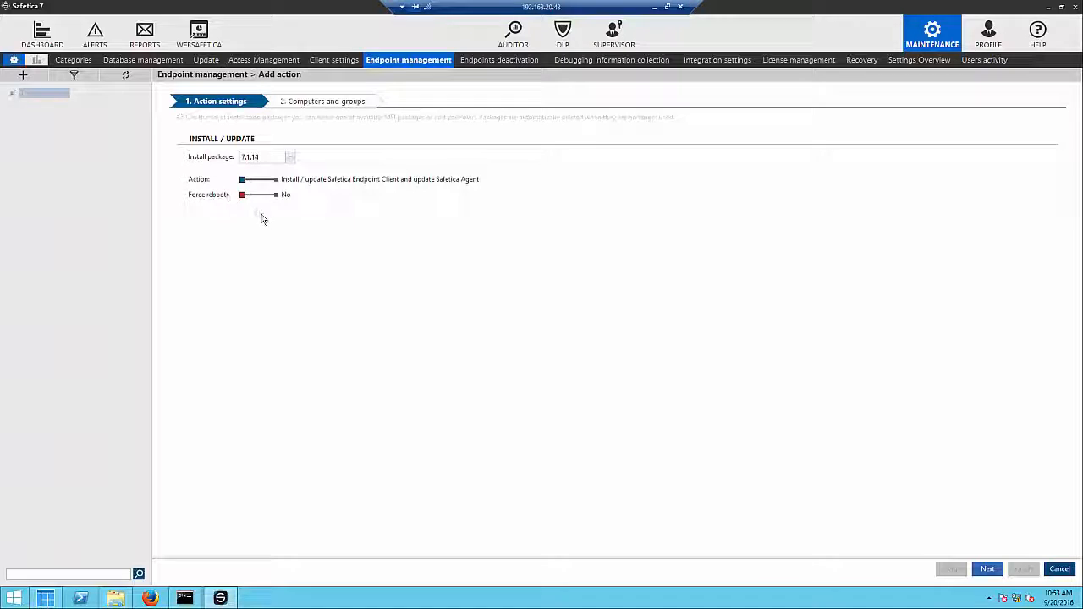
left_click(249, 197)
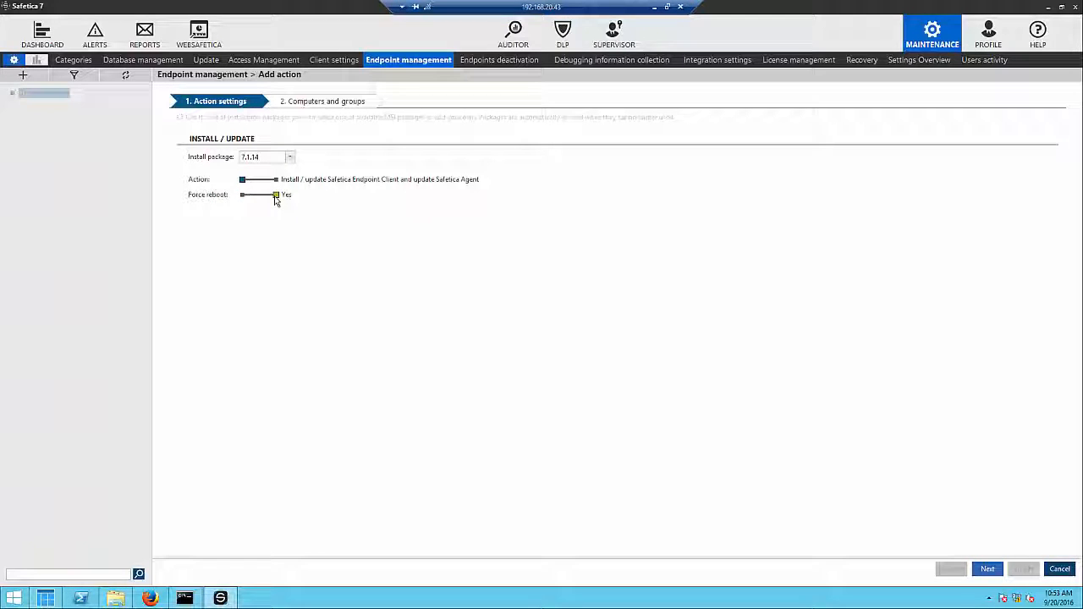
left_click(243, 201)
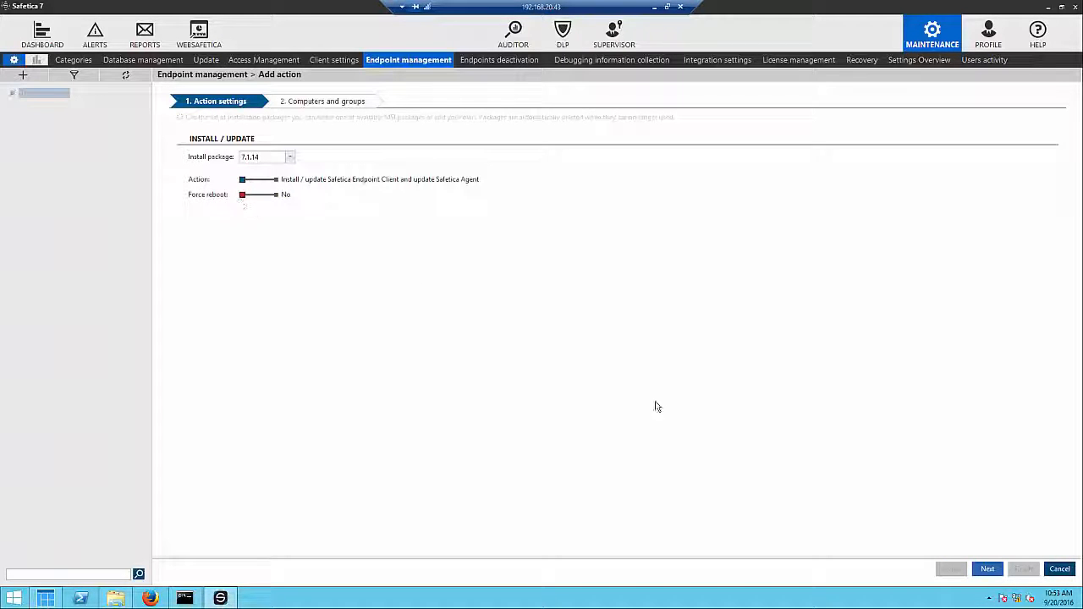
left_click(988, 569)
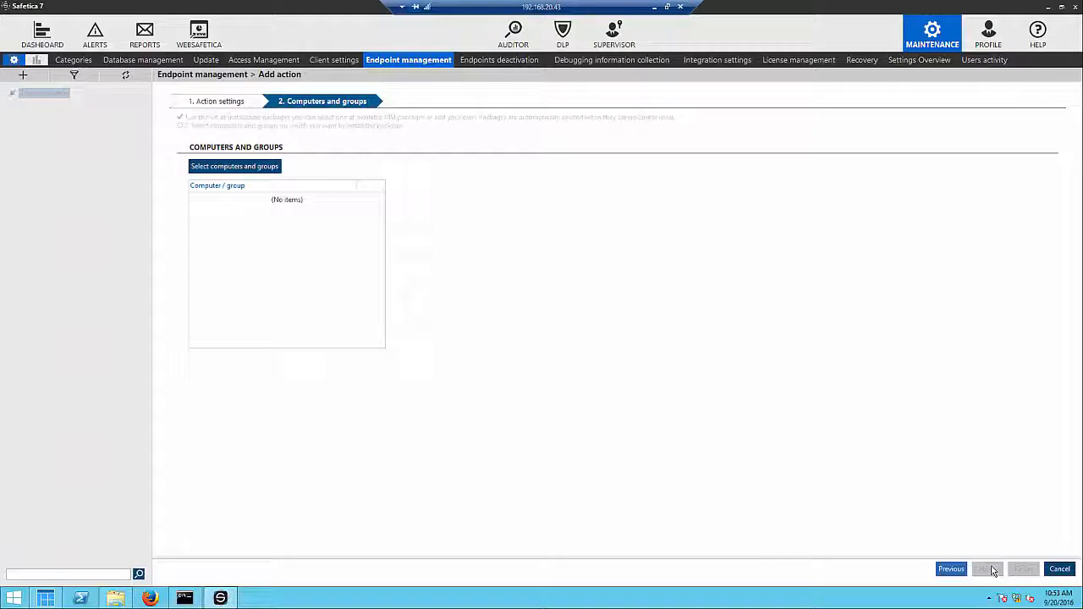
Choose TEMPRANOSERVER from the TEMPRANO.local domain controllers as the computer for the install action
left_click(243, 168)
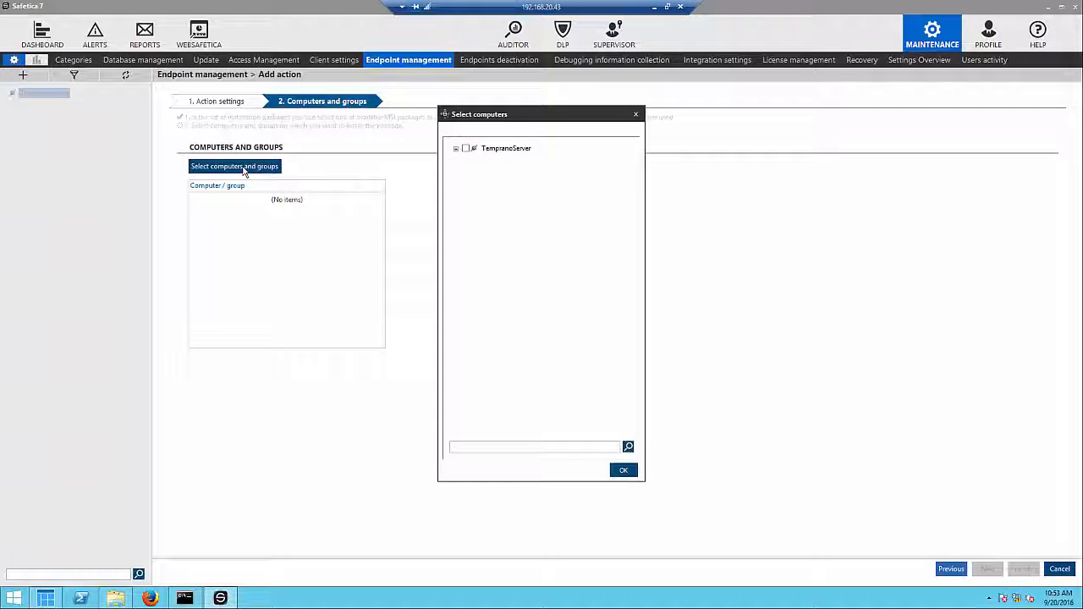
left_click(456, 150)
left_click(466, 169)
left_click(477, 180)
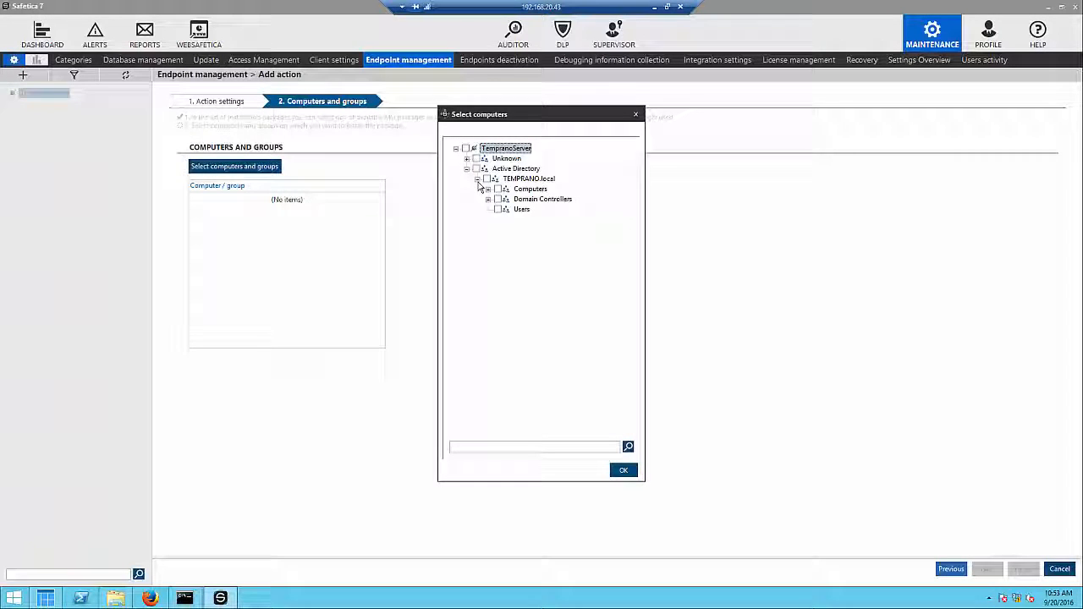
left_click(487, 198)
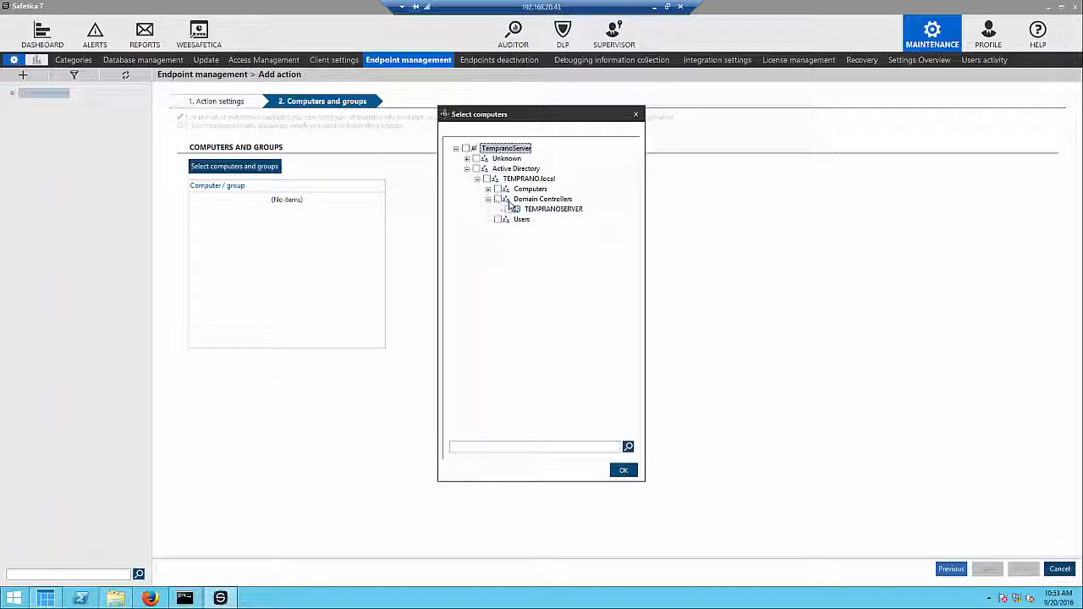
left_click(507, 210)
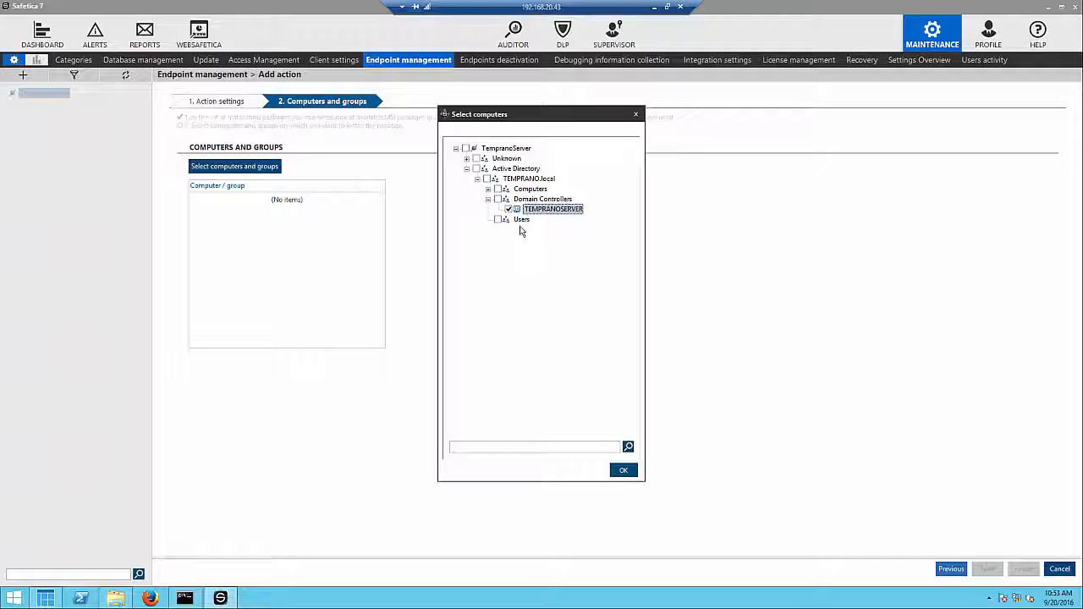
left_click(625, 473)
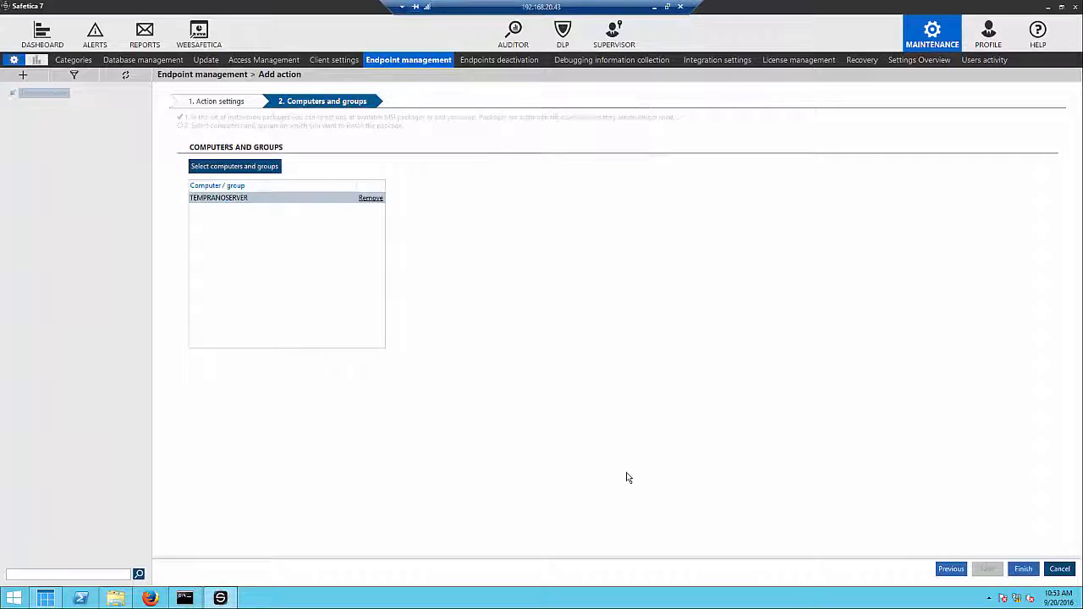
Finish the install action, apply the endpoint management changes and refresh the installation status
left_click(1023, 569)
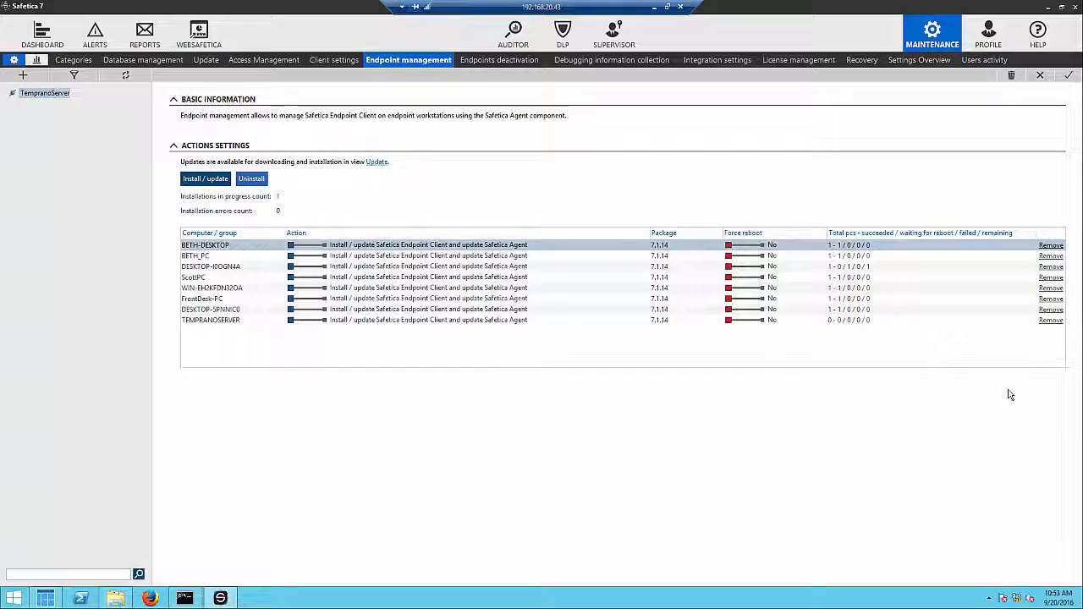
left_click(1069, 76)
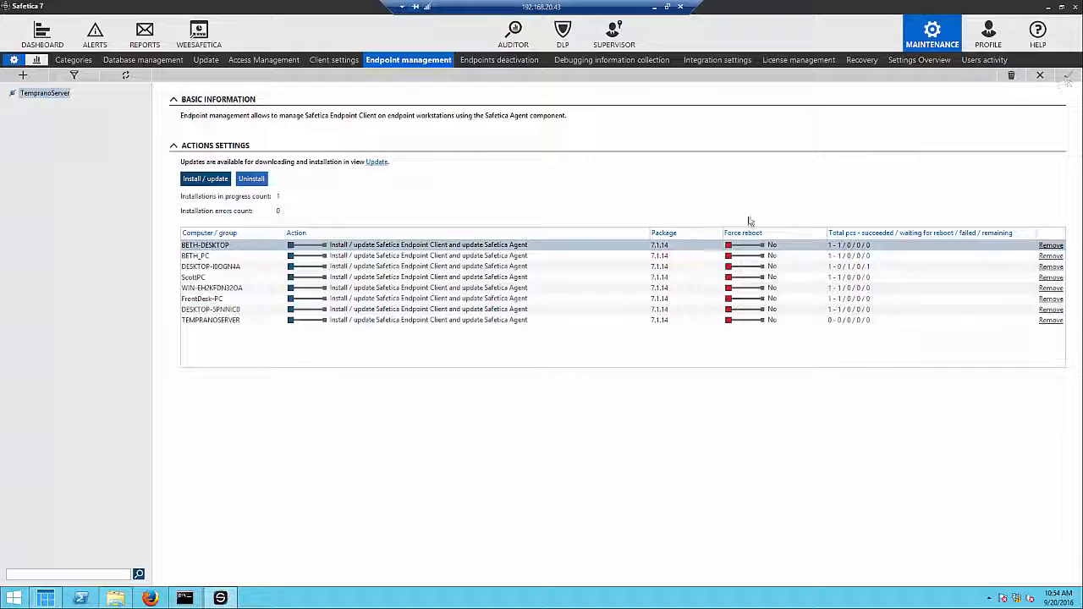
left_click(127, 78)
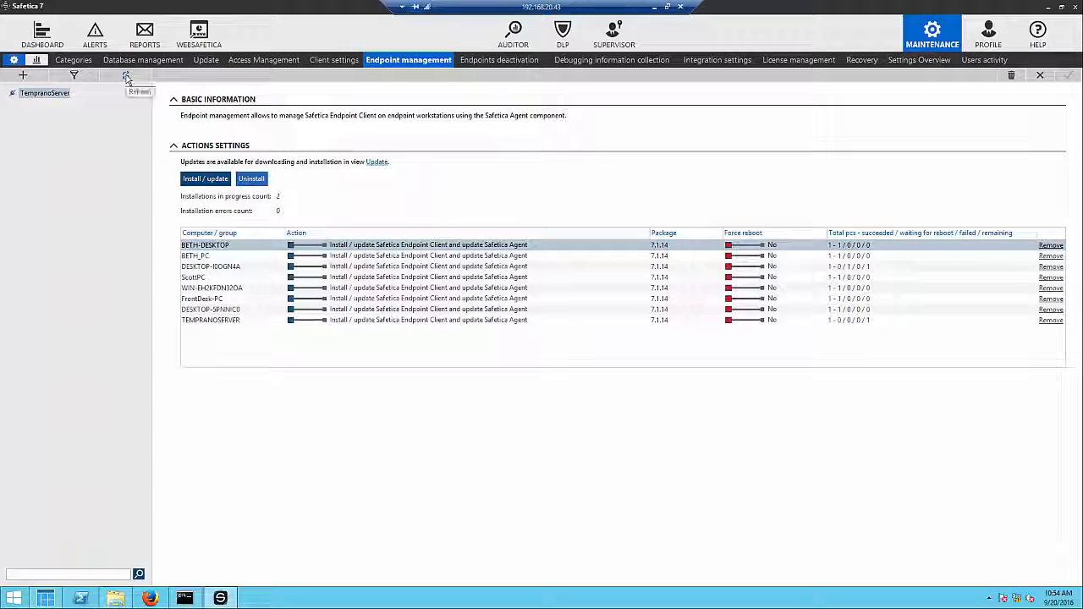
left_click(127, 78)
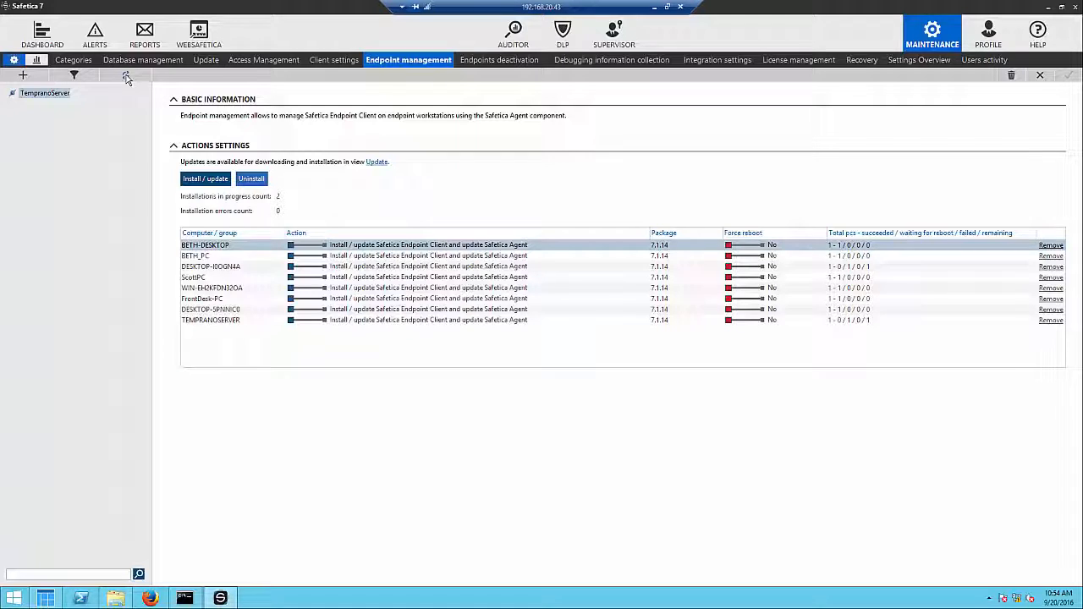
Restart the TEMPRANOSERVER computer from the TEMPRANO.local domain controllers in the dashboard's Active Directory tree
left_click(36, 41)
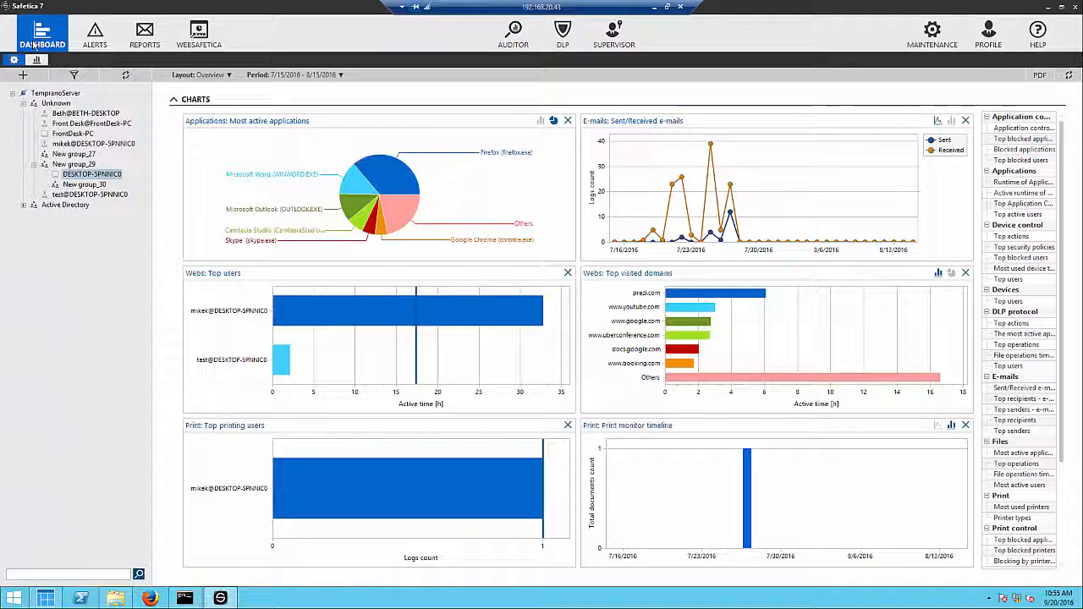
left_click(25, 206)
left_click(35, 215)
left_click(45, 236)
right_click(88, 248)
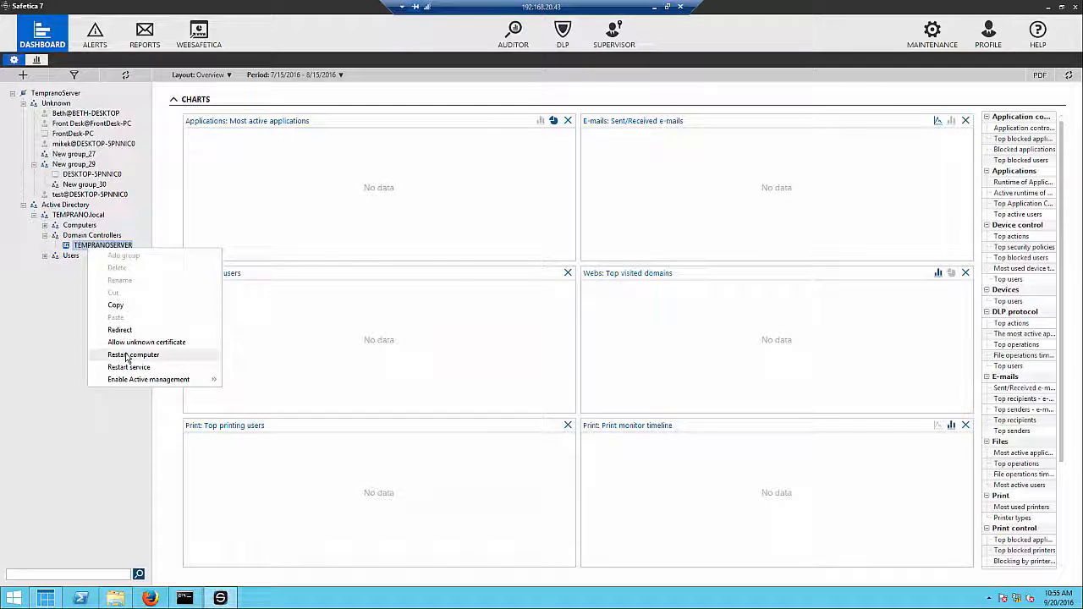
left_click(127, 355)
left_click(537, 324)
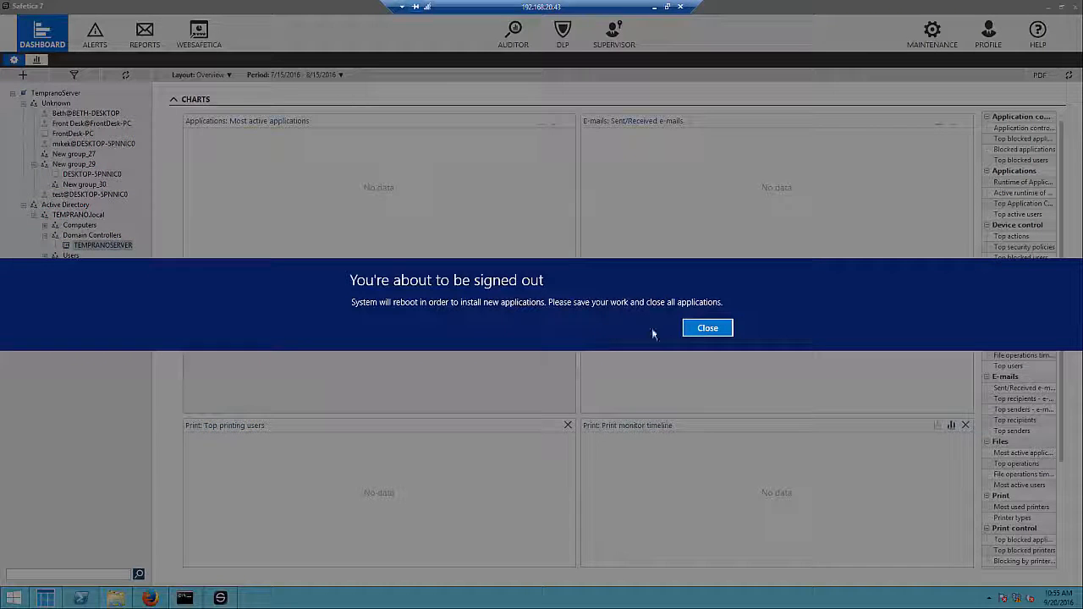
left_click(708, 329)
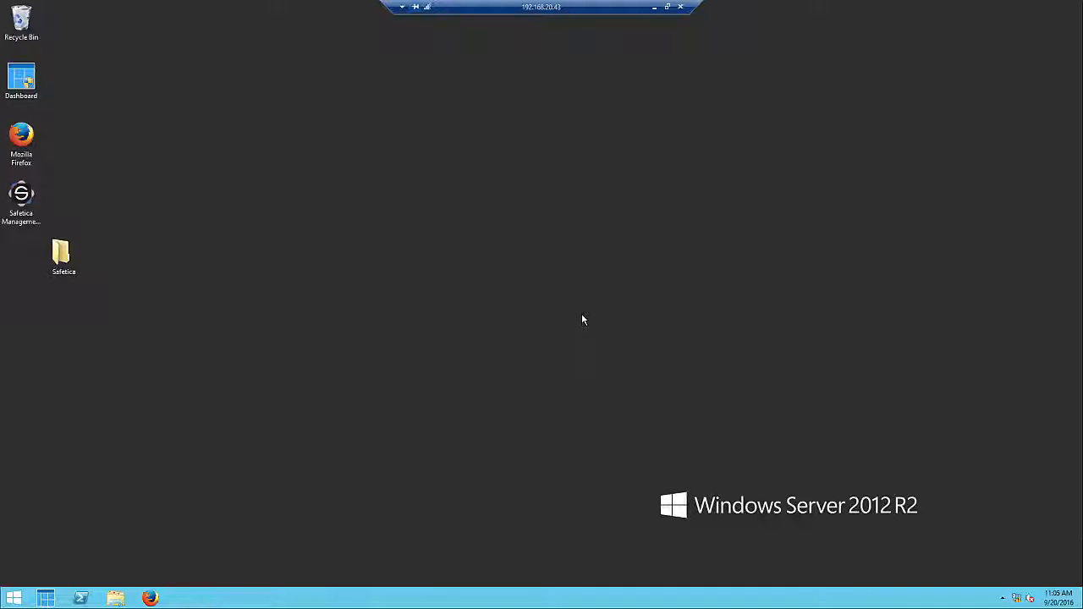
Reopen the Safetica management console and expand Active Directory to the TEMPRANO.local domain controllers to check TEMPRANOSERVER
double_click(21, 199)
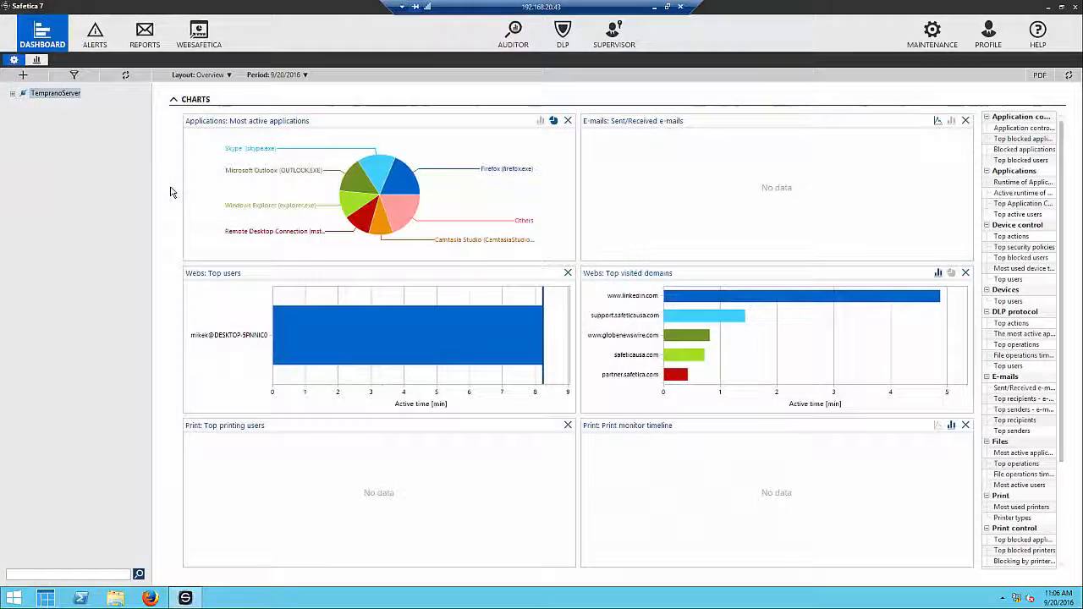
left_click(12, 94)
left_click(23, 114)
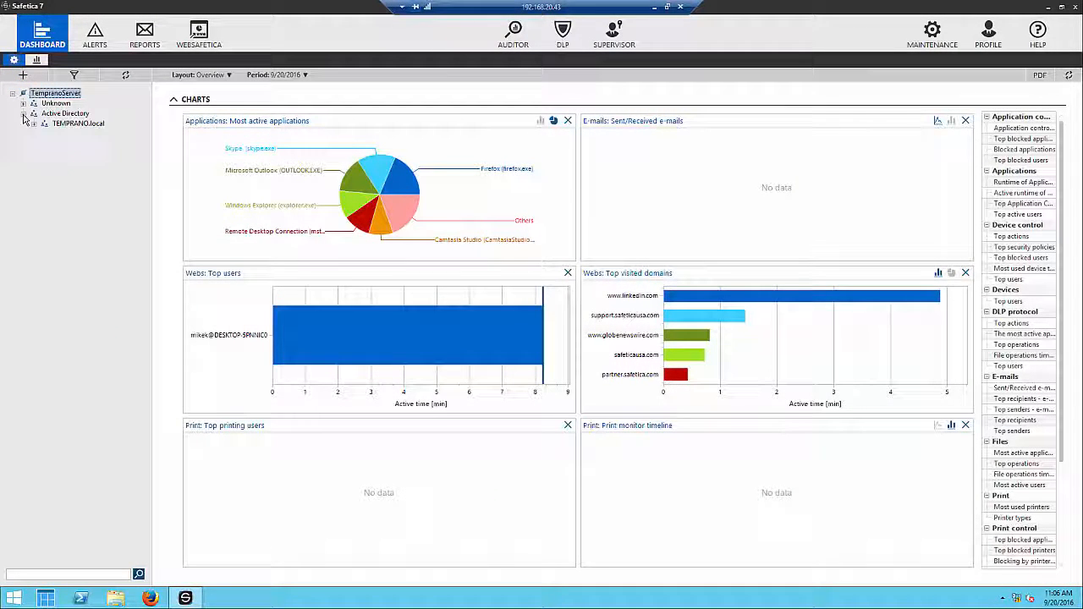
left_click(34, 124)
left_click(45, 144)
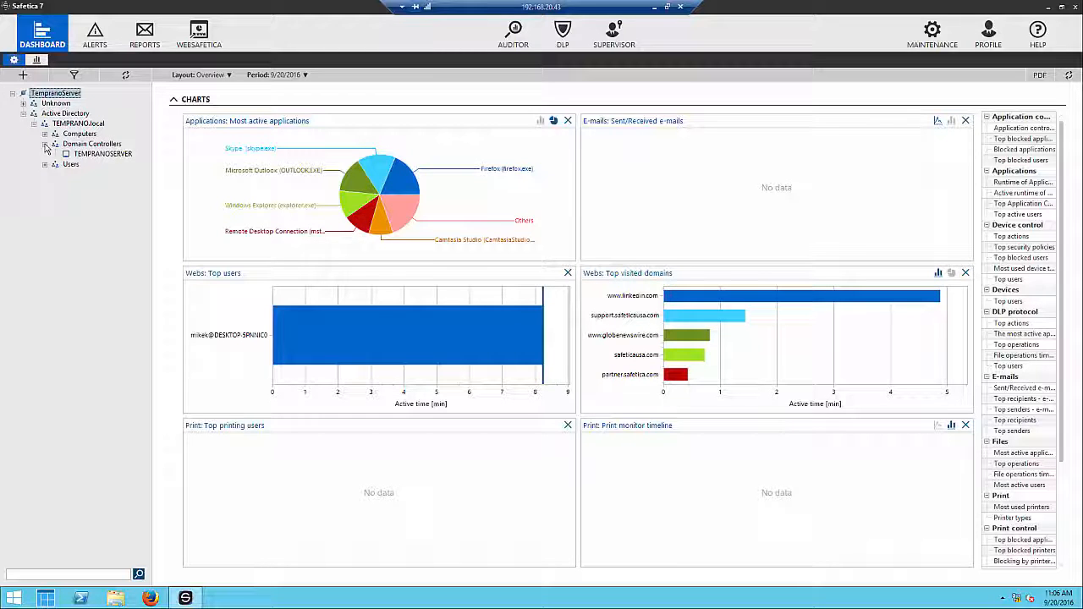